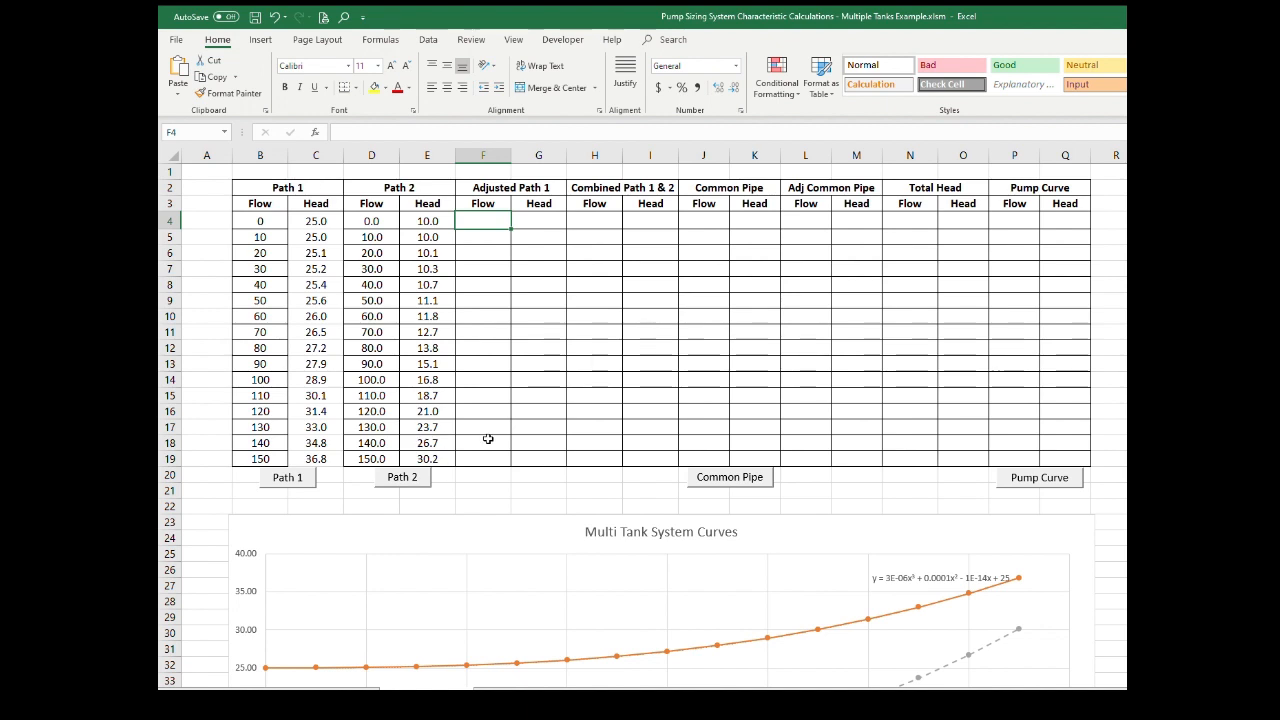
- Copy the right-hand side of the Path 1 trendline equation from the chart into cell G18
click(915, 580)
drag(886, 578, 1012, 578)
key(ctrl+c)
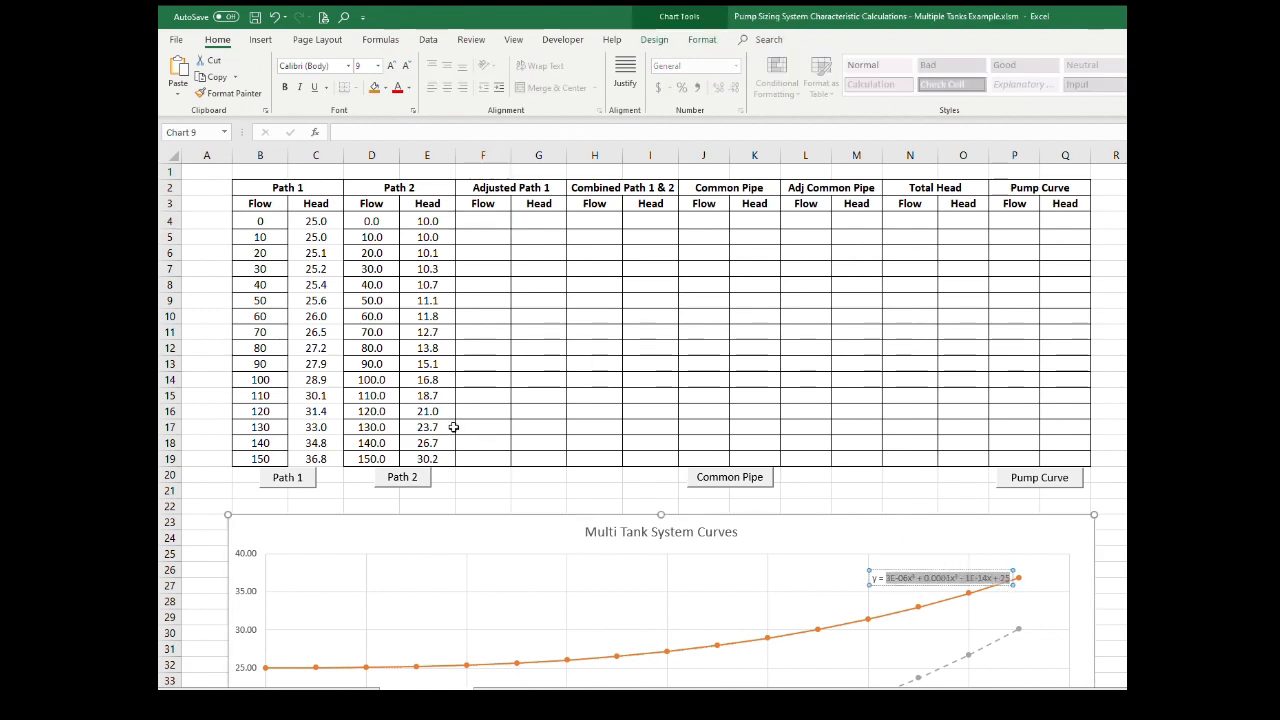
click(540, 444)
key(ctrl+v)
- Turn the pasted equation in G18 into a formula and rewrite its cubic term as 3E-06*F18^3
double_click(515, 447)
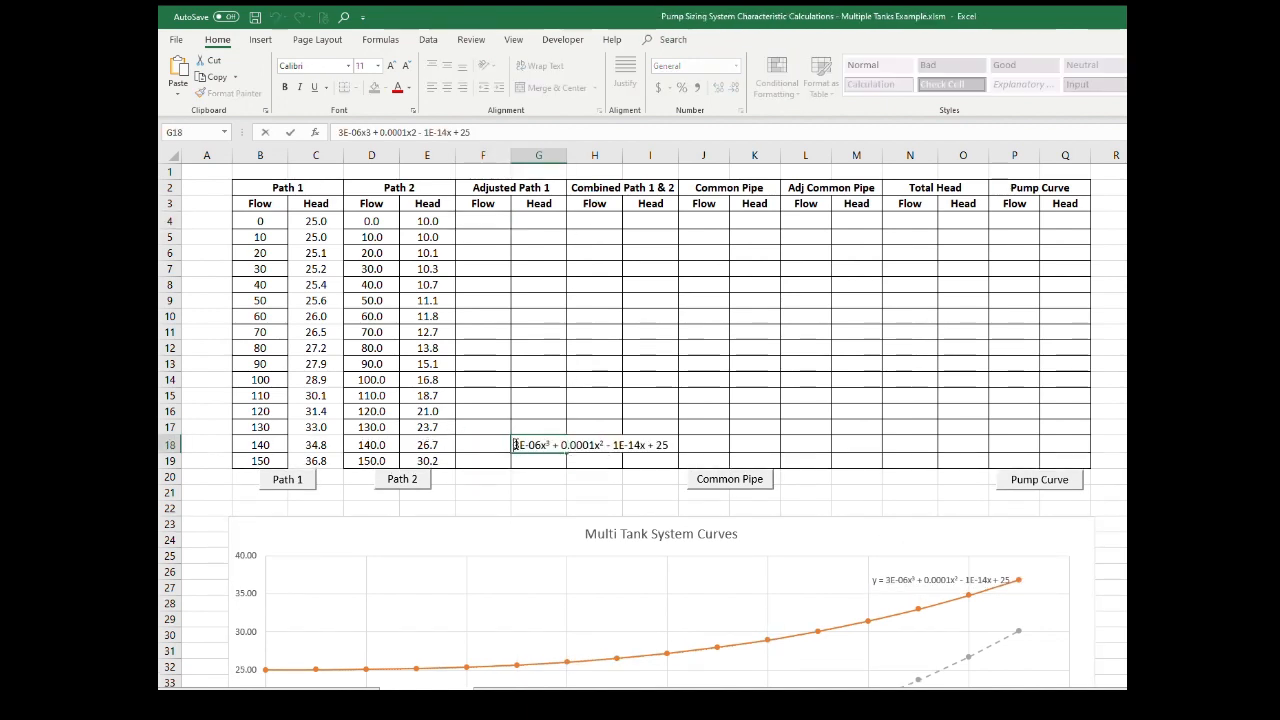
text(=)
click(553, 445)
key(BackSpace)
text(*)
click(480, 445)
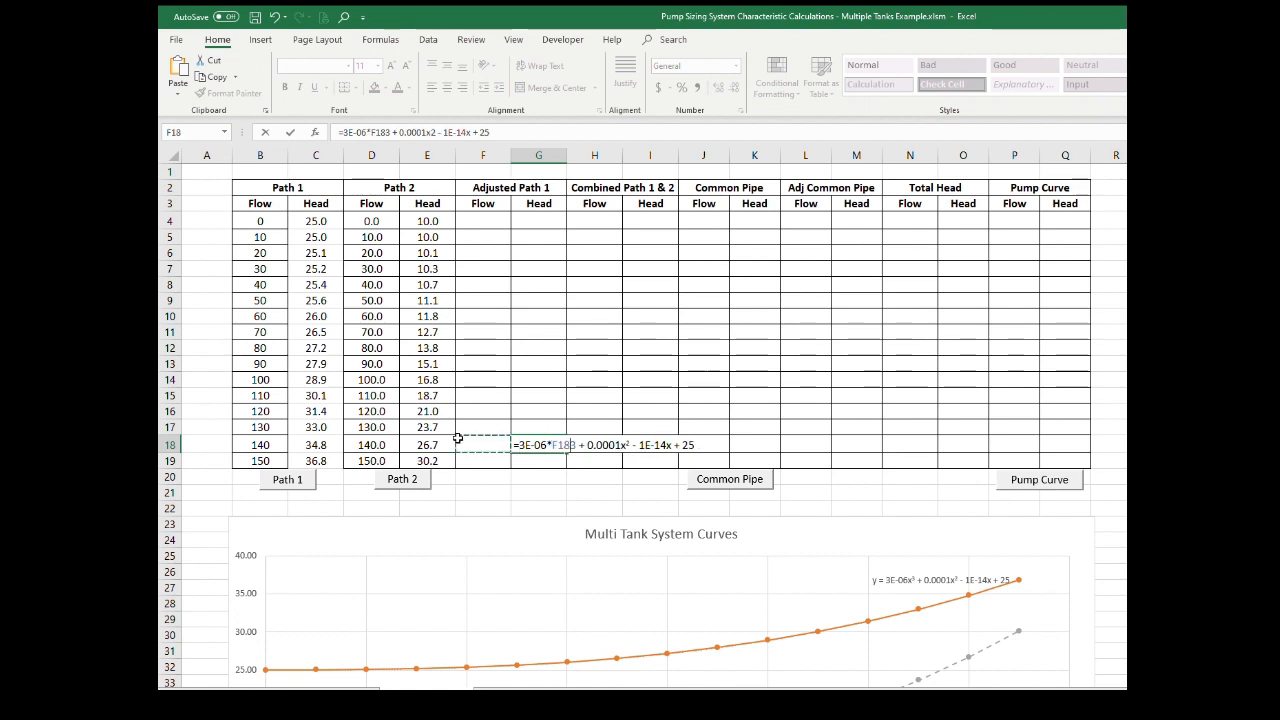
text(^)
- Rewrite the squared term of the G18 formula as 0.0001*F18^2
click(631, 446)
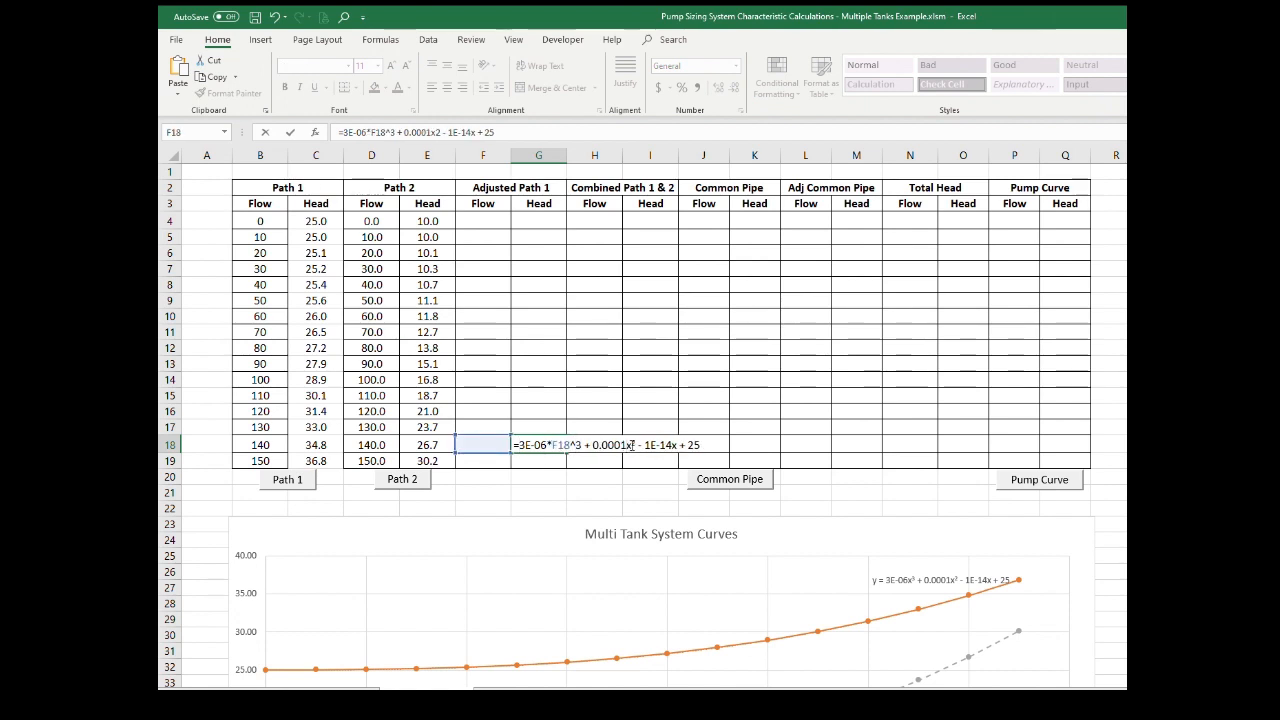
key(BackSpace)
text(*)
click(480, 441)
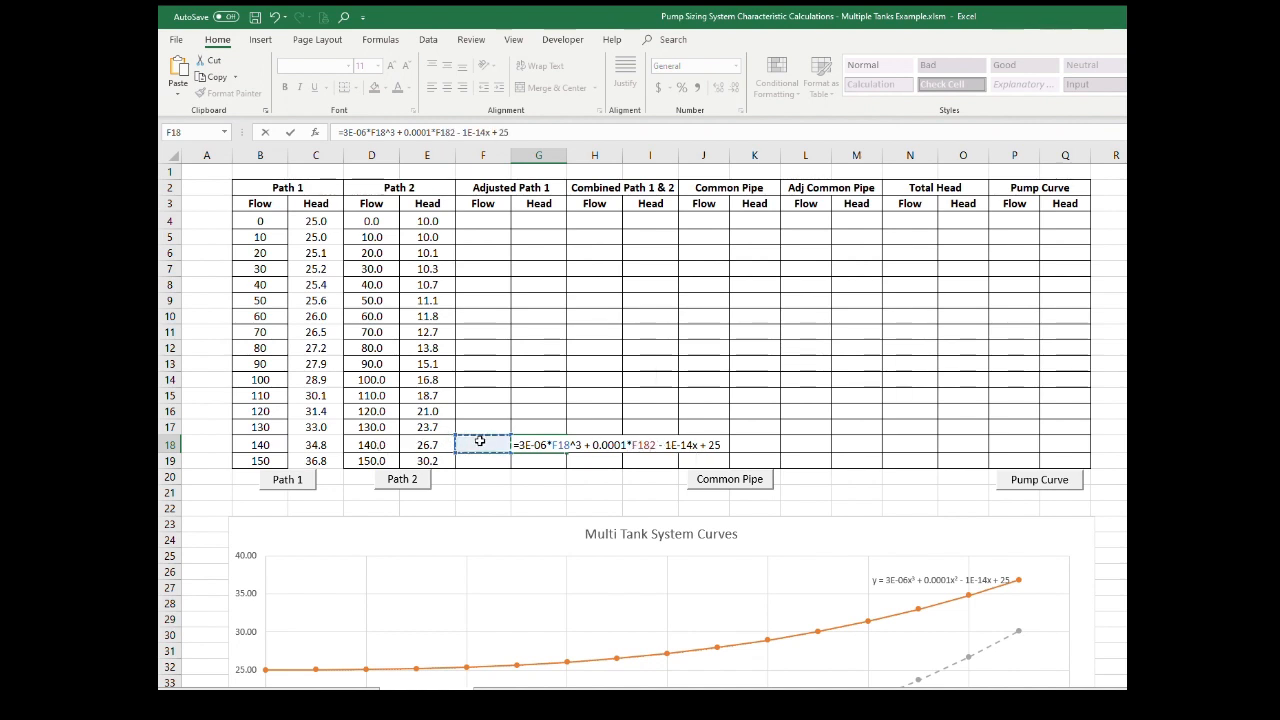
text(^)
- Rewrite the linear term of the G18 formula as 1E-14*F18, then fill the formula down to G19
click(703, 445)
key(BackSpace)
text(*)
click(476, 443)
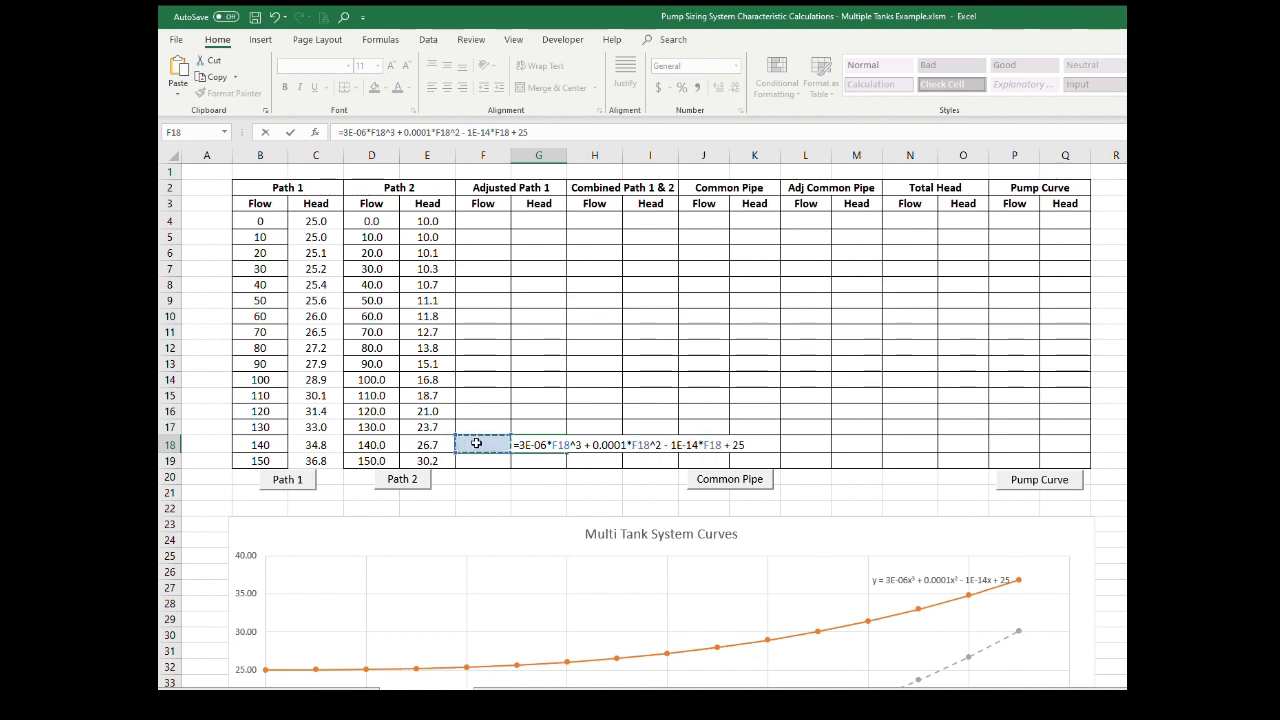
key(Return)
click(550, 445)
drag(566, 452, 537, 472)
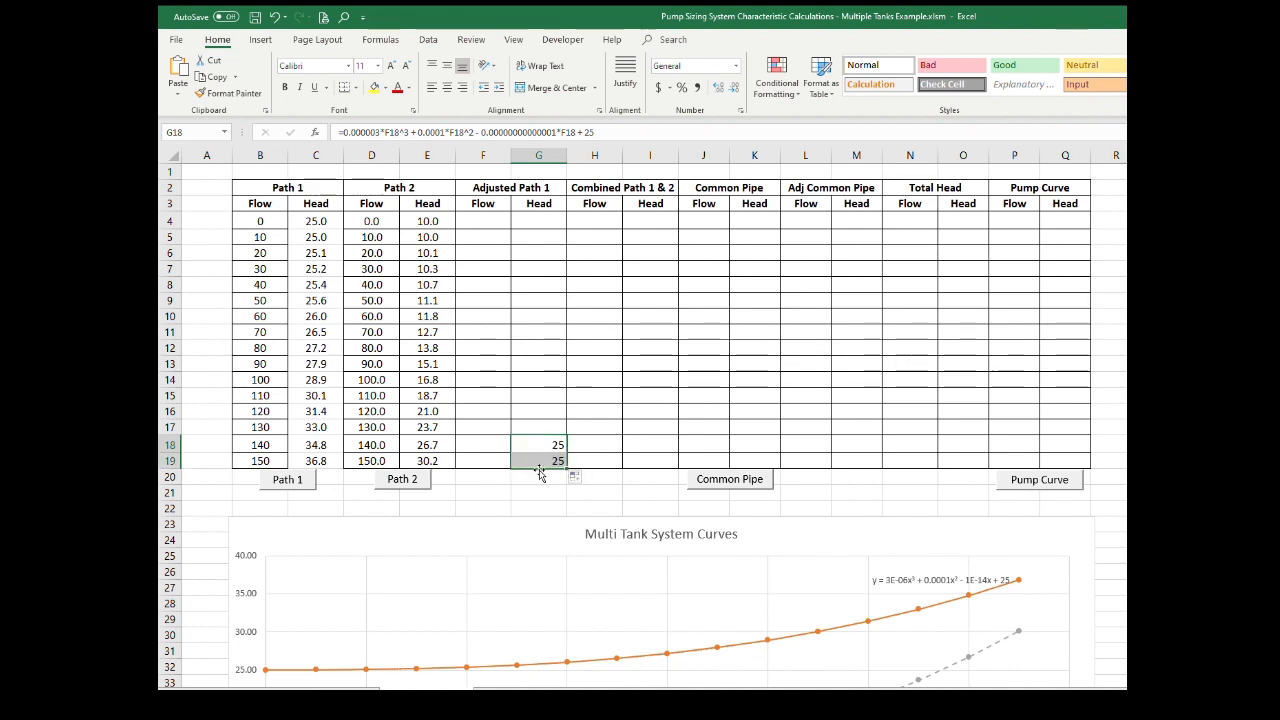
- Try flows of 13 and 14 in cell F18 of Adjusted Path 1
click(478, 445)
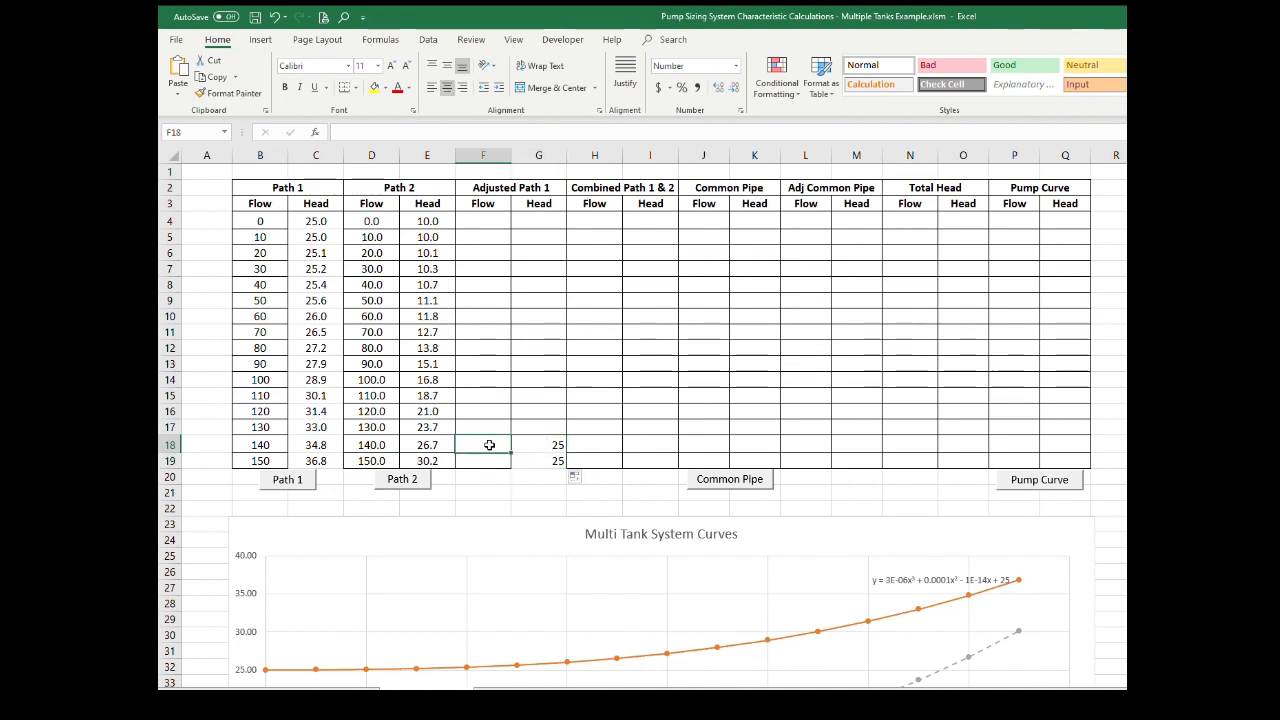
text(13)
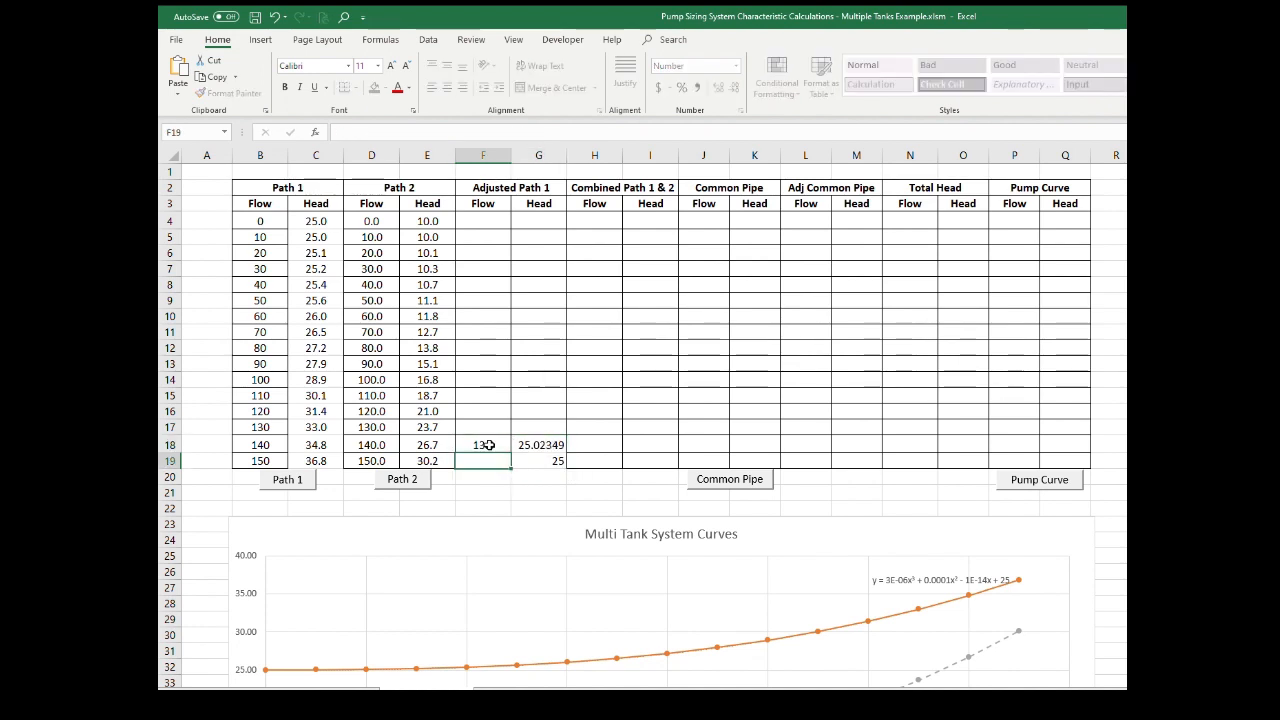
key(Return)
click(489, 445)
text(14)
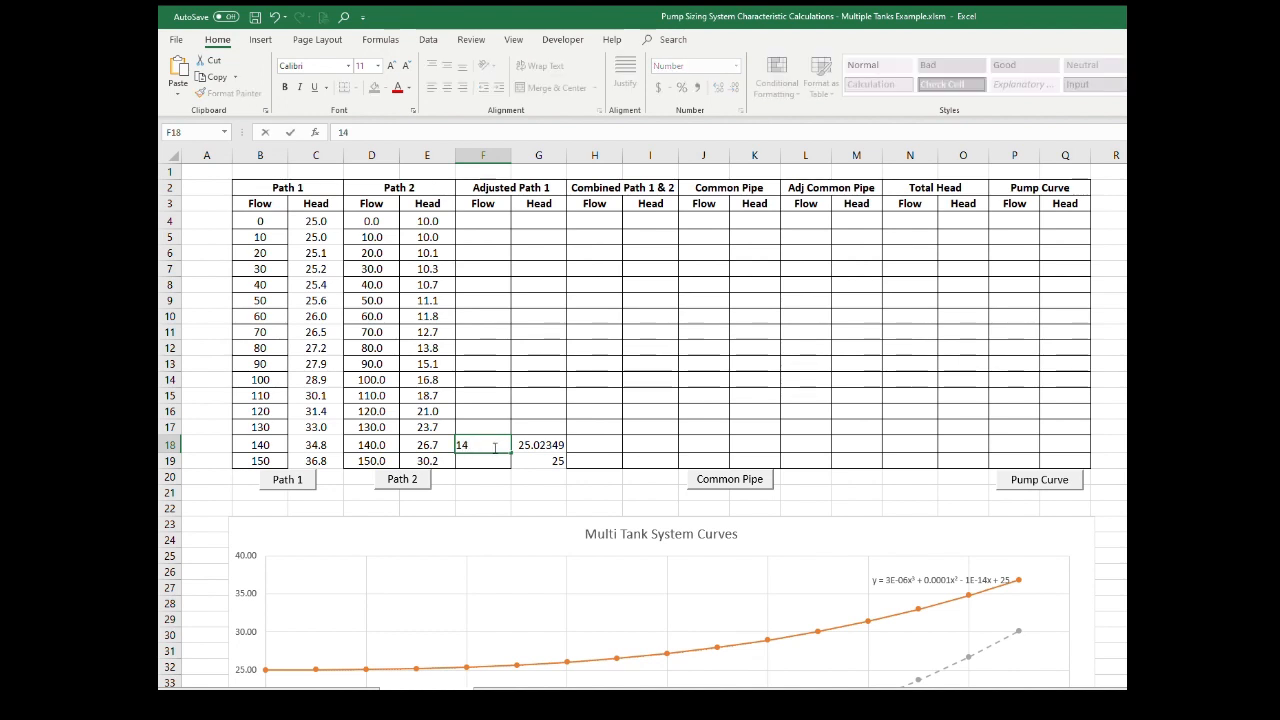
key(Return)
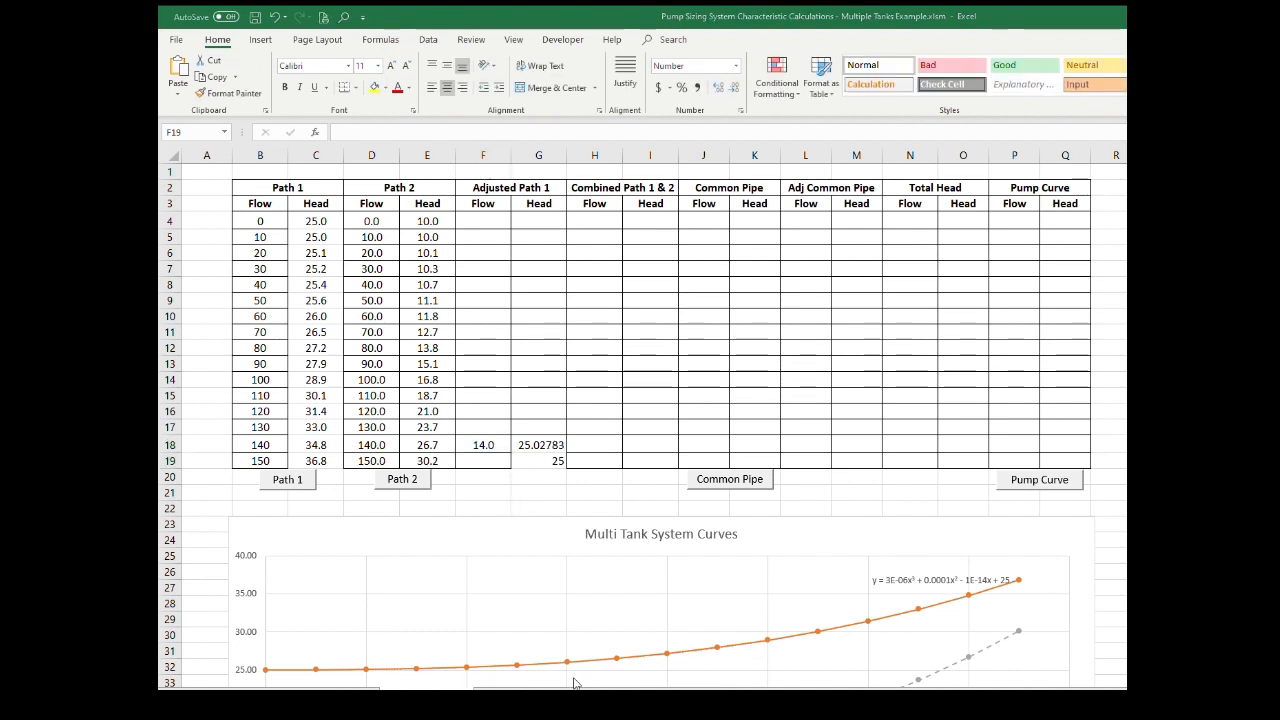
- Set the Adjusted Path 1 flows to 73 in F18 and 110 in F19
click(484, 445)
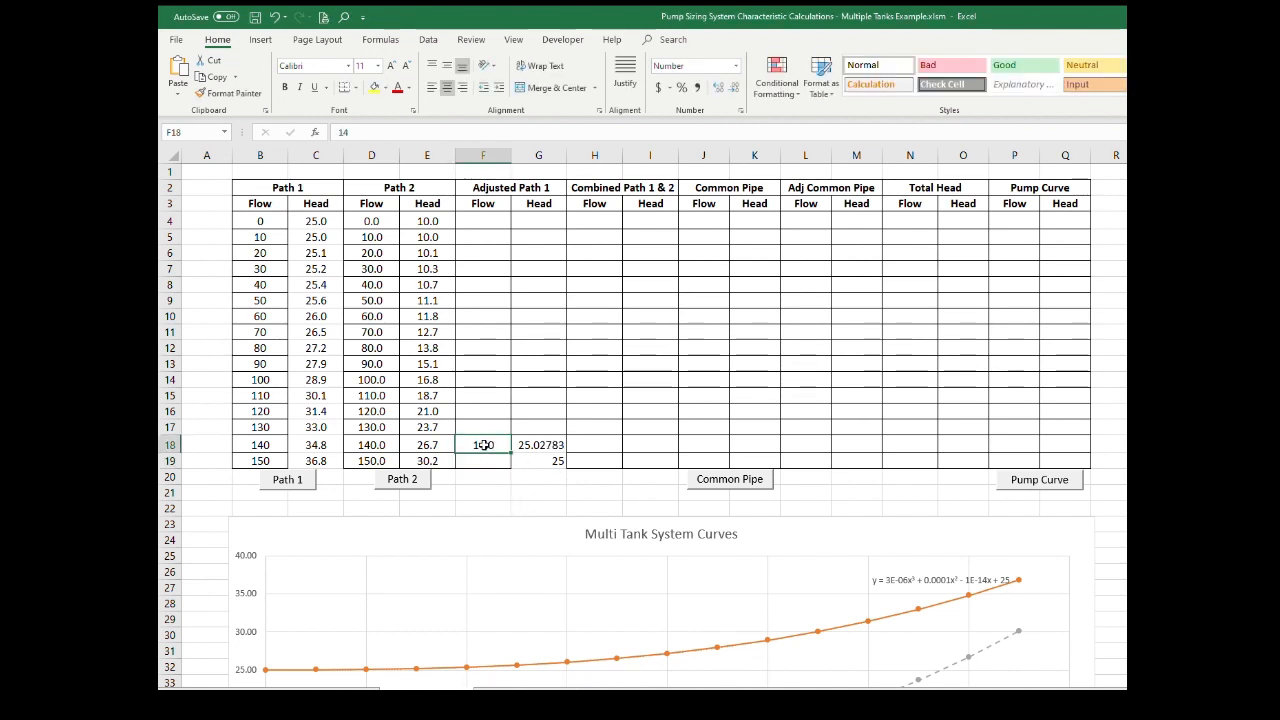
text(73)
key(Return)
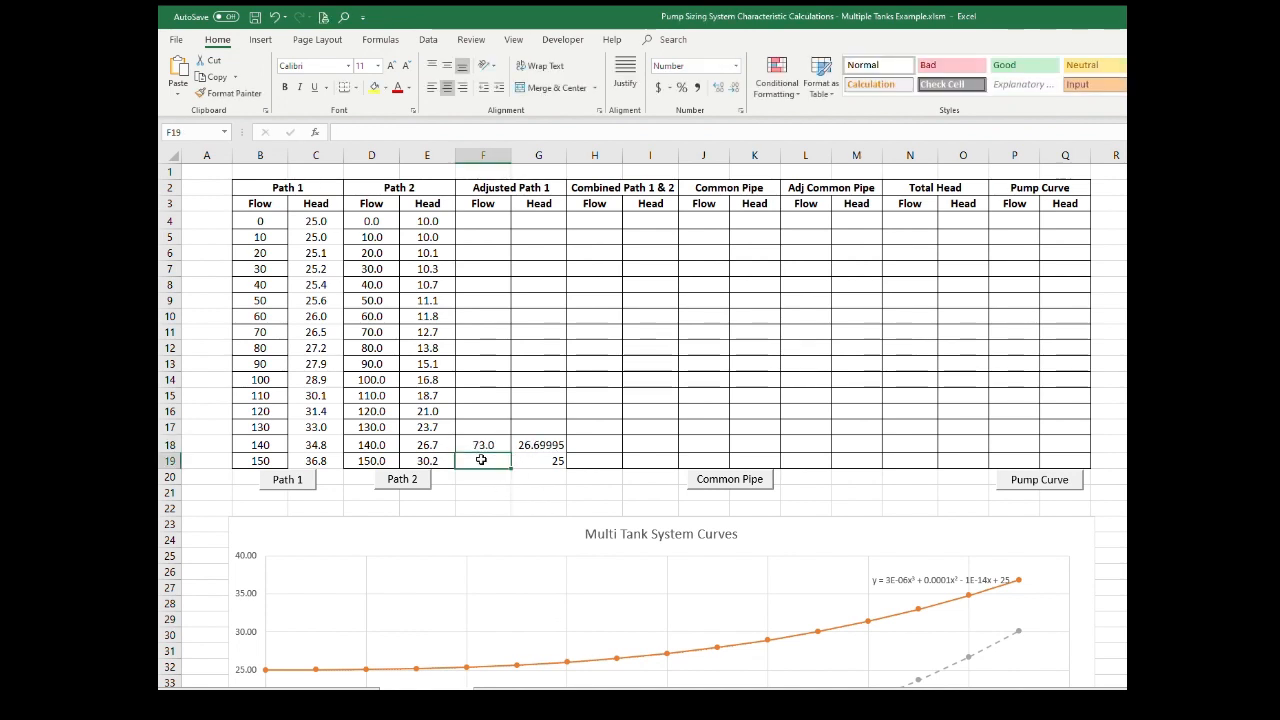
text(150)
key(Return)
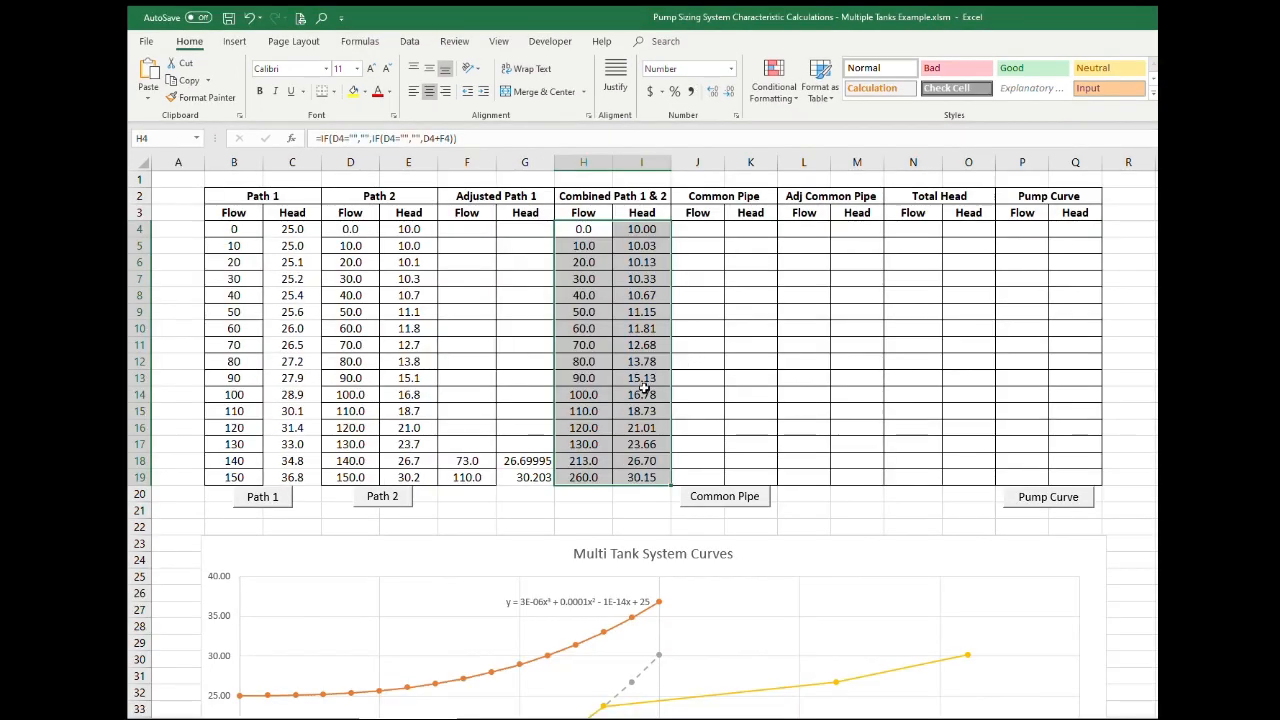
- Examine the Path 1, Path 2 and Combined Path 1 & 2 curves in the Multi Tank System Curves chart
scroll(645, 440, down, 5)
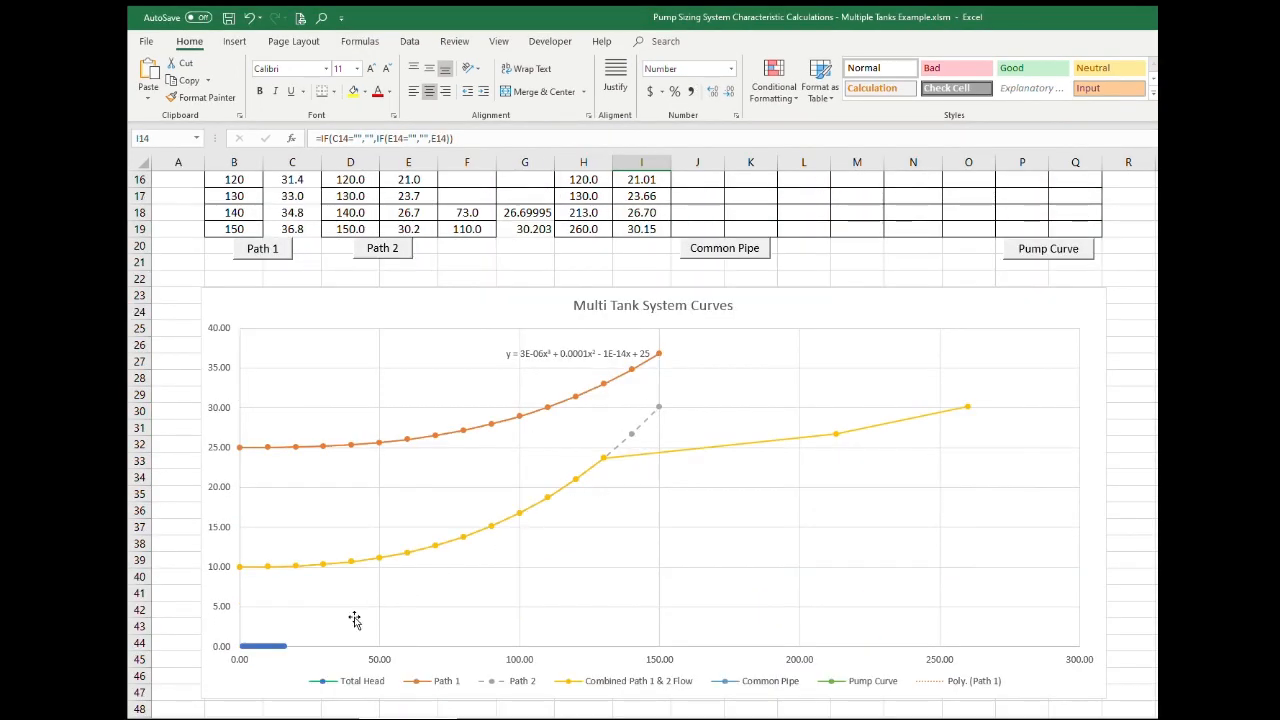
click(273, 646)
click(737, 368)
scroll(692, 350, up, 4)
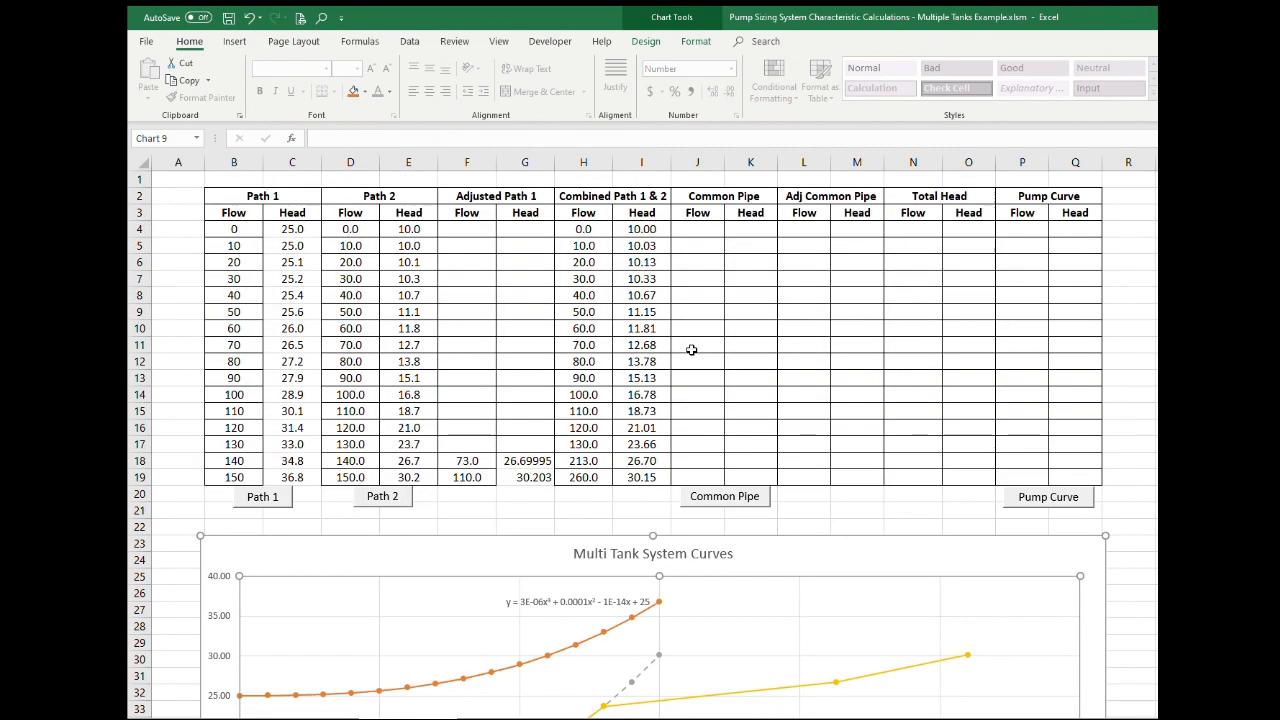
scroll(575, 480, down, 1)
click(570, 566)
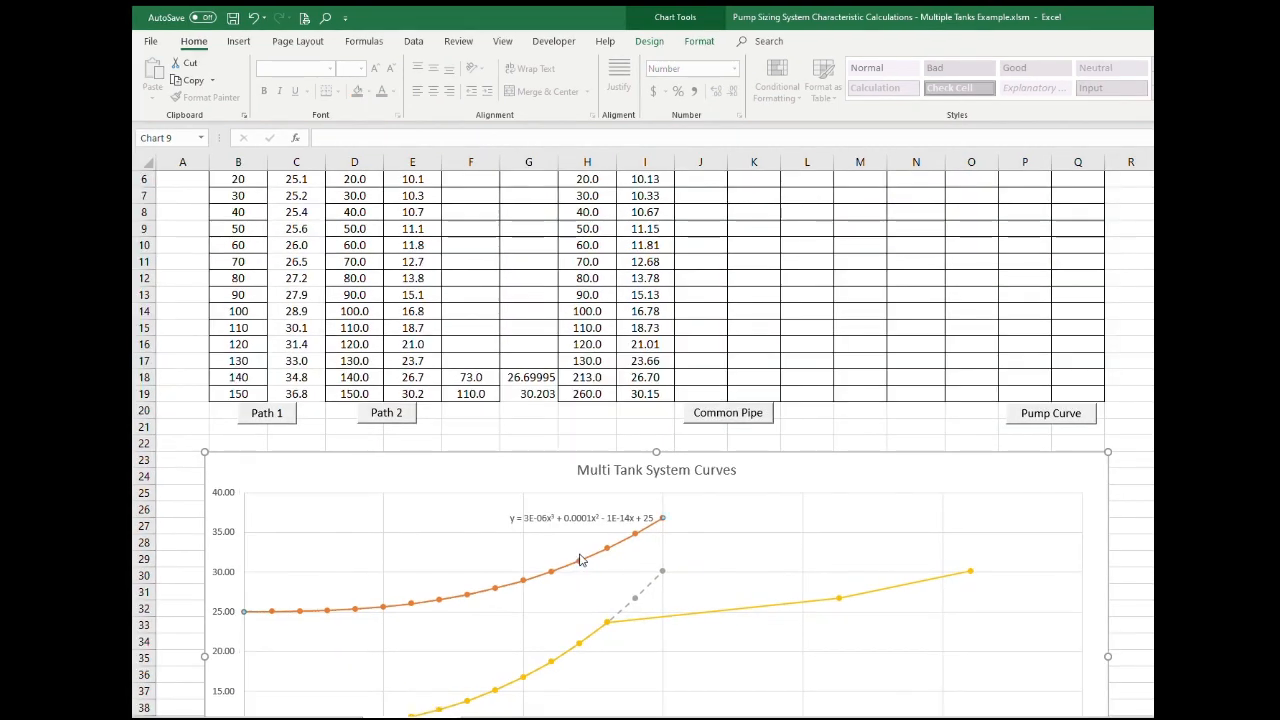
click(638, 596)
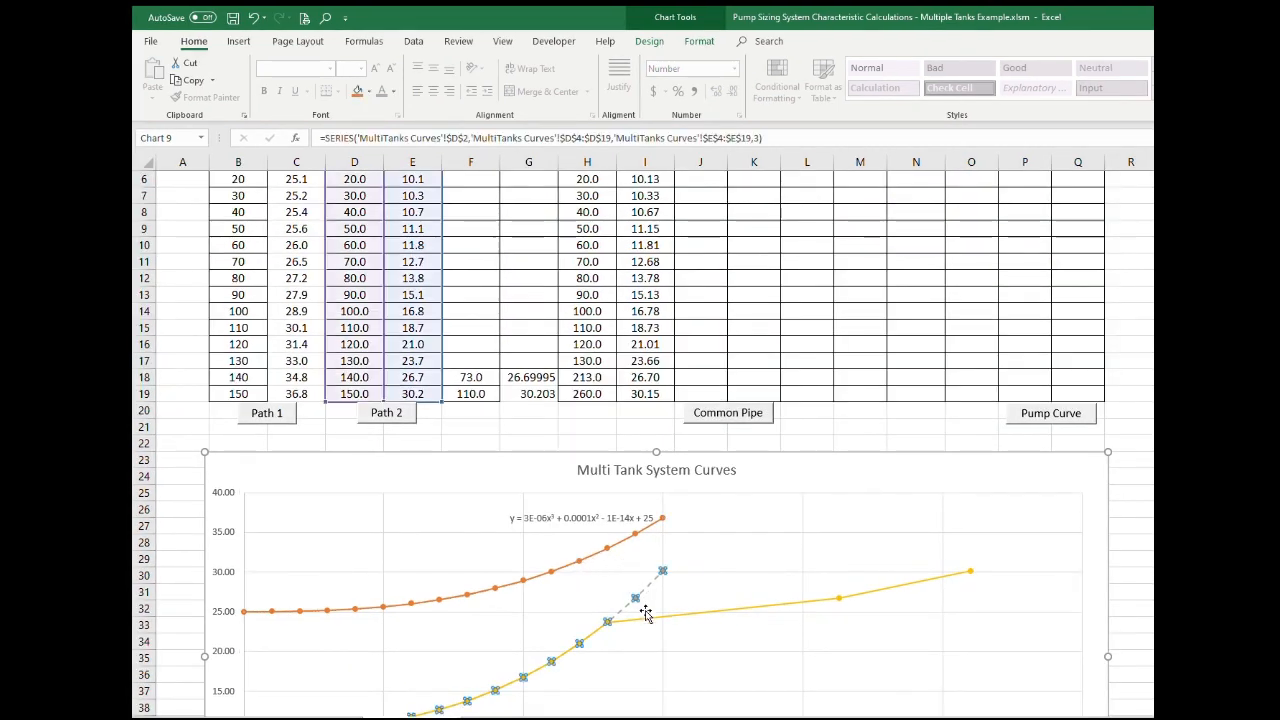
click(645, 613)
scroll(700, 520, up, 2)
scroll(700, 515, down, 3)
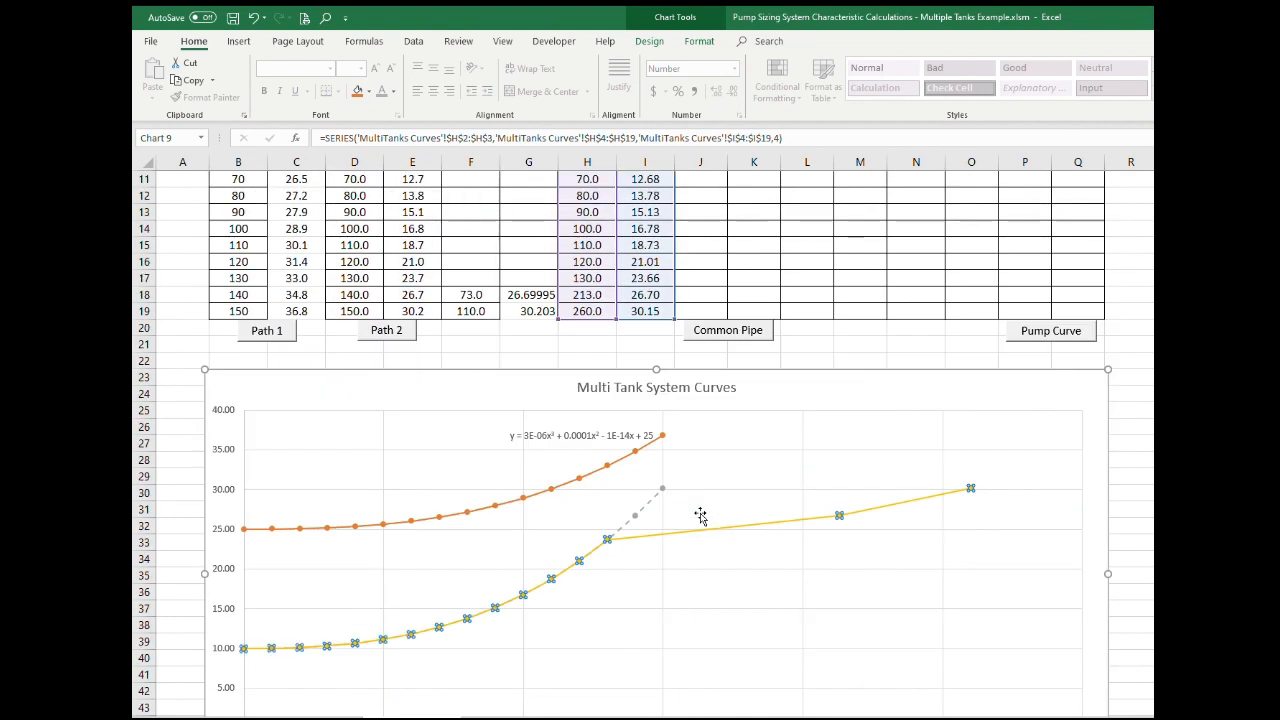
key(Escape)
key(Escape)
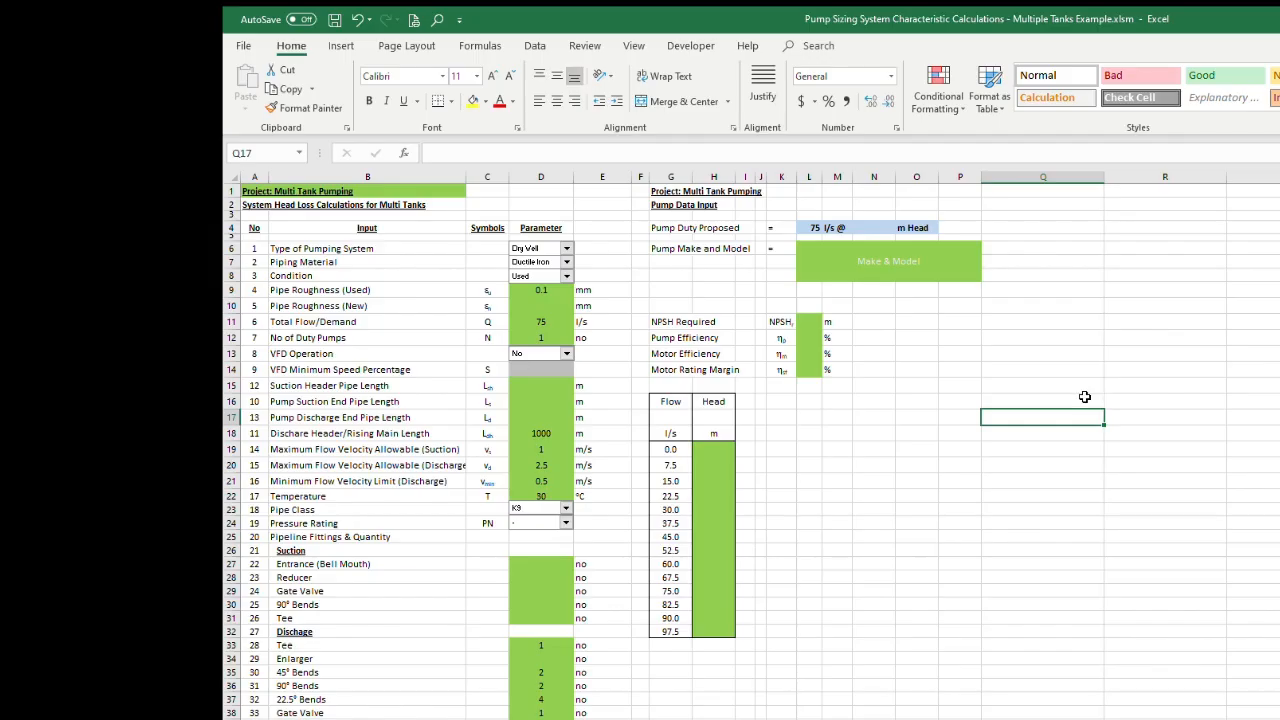
- Set the Total Flow/Demand to 175 l/s in the system input parameters
click(565, 322)
text(175)
key(Return)
key(Return)
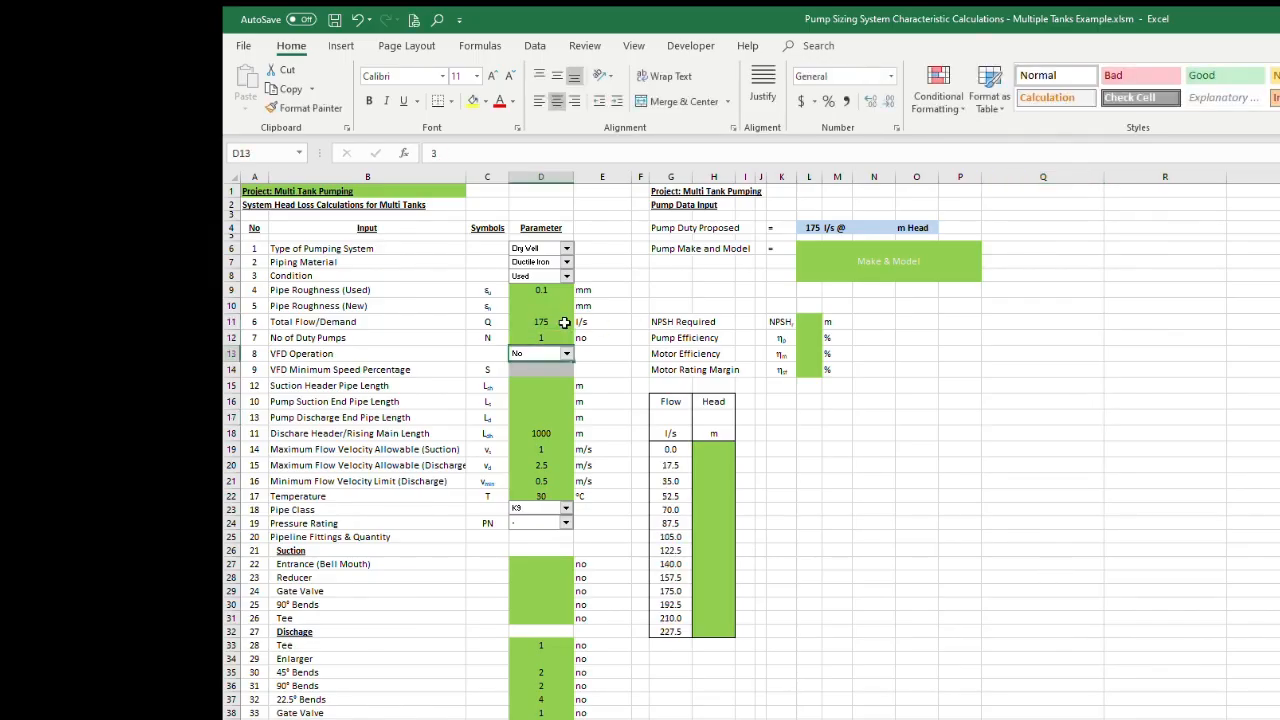
- Set the suction header length to 25 m, pump suction and discharge end lengths to 10 m each, and discharge header/rising main length to 500 m
key(Return)
key(Return)
text(25)
key(Return)
text(10)
key(Return)
text(10)
key(Return)
text(50)
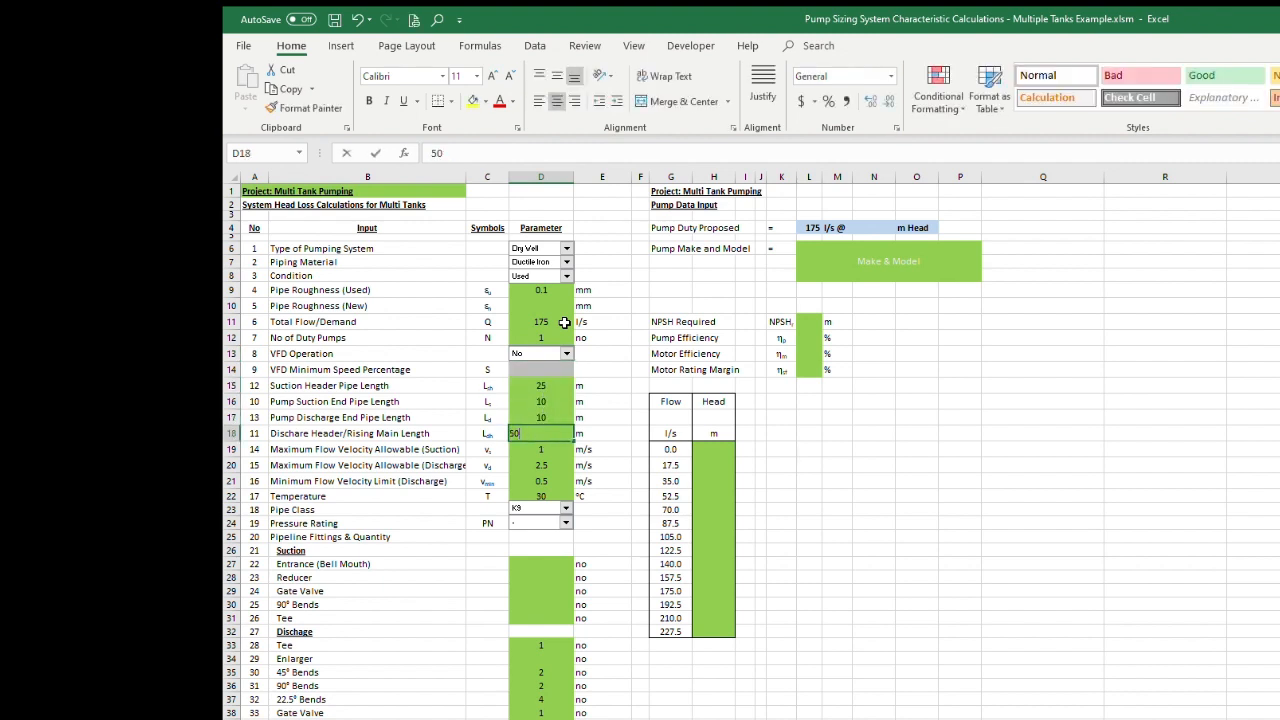
text(0)
key(Return)
- Enter suction fitting quantities: 1 bell mouth entrance, 1 reducer, 1 gate valve and 2 90° bends
key(Return)
key(Return)
key(Return)
key(Return)
key(Return)
key(Return)
key(Return)
key(Return)
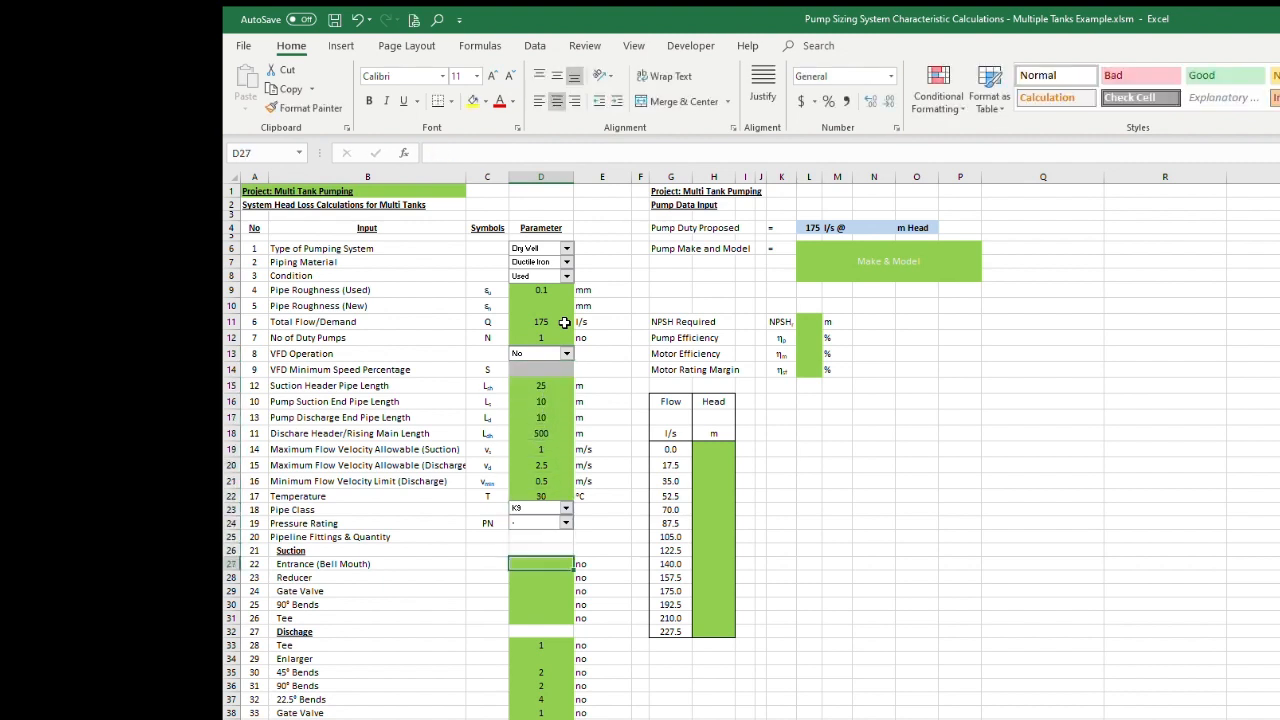
text(1)
key(Return)
text(1)
key(Return)
text(1)
key(Return)
text(2)
key(Return)
- Set the discharge fittings to 1 enlarger and 2 22.5° bends, and clear the 90° bends quantity
key(Return)
key(Return)
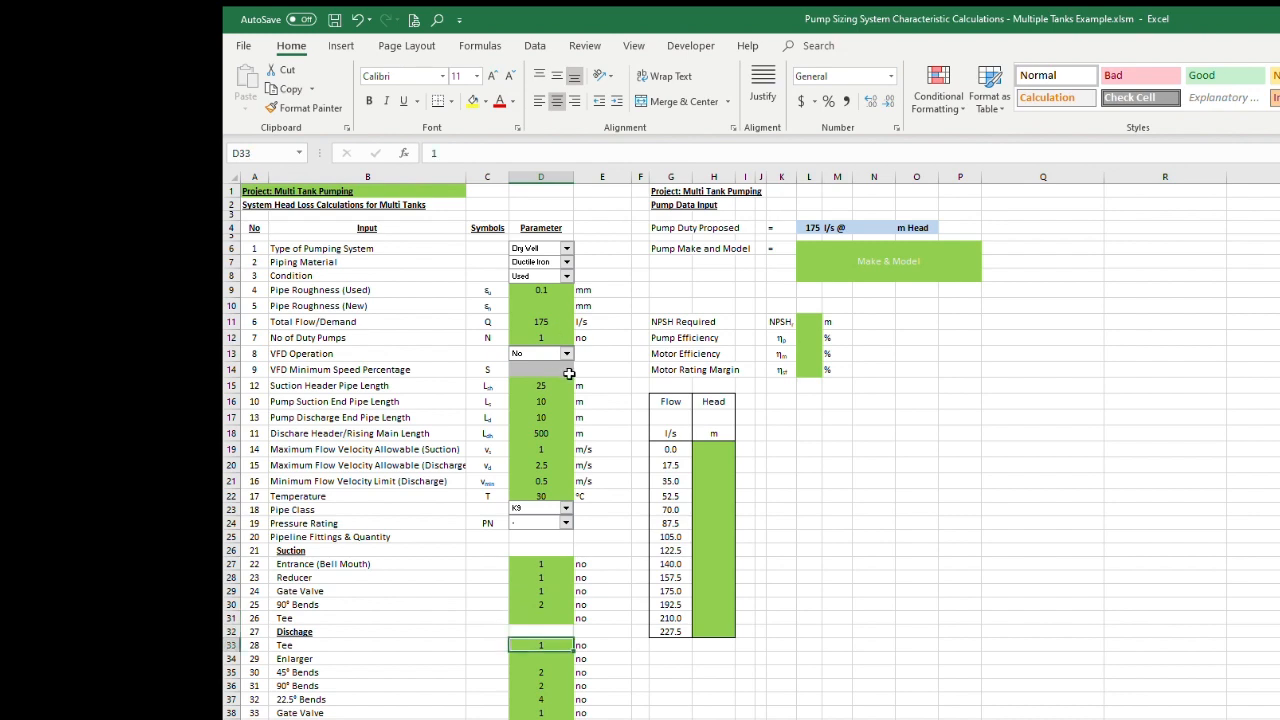
scroll(568, 373, down, 5)
key(Return)
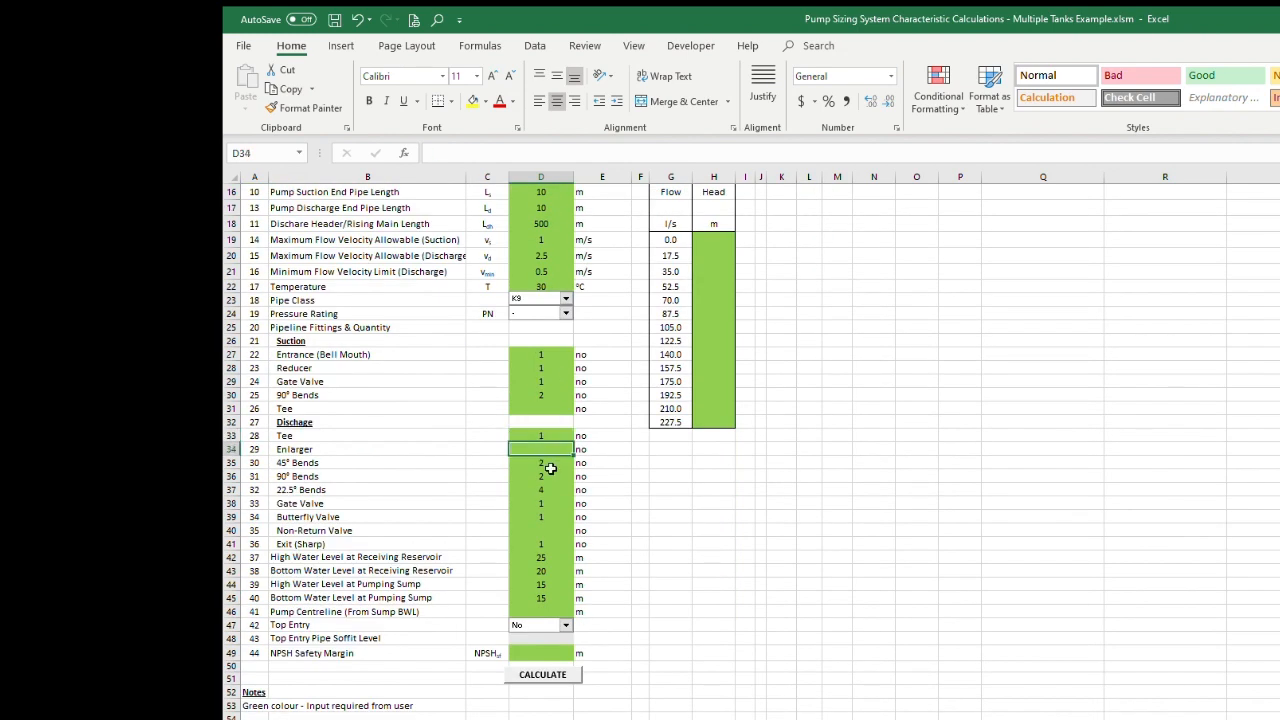
text(1)
key(Return)
text(1)
key(Escape)
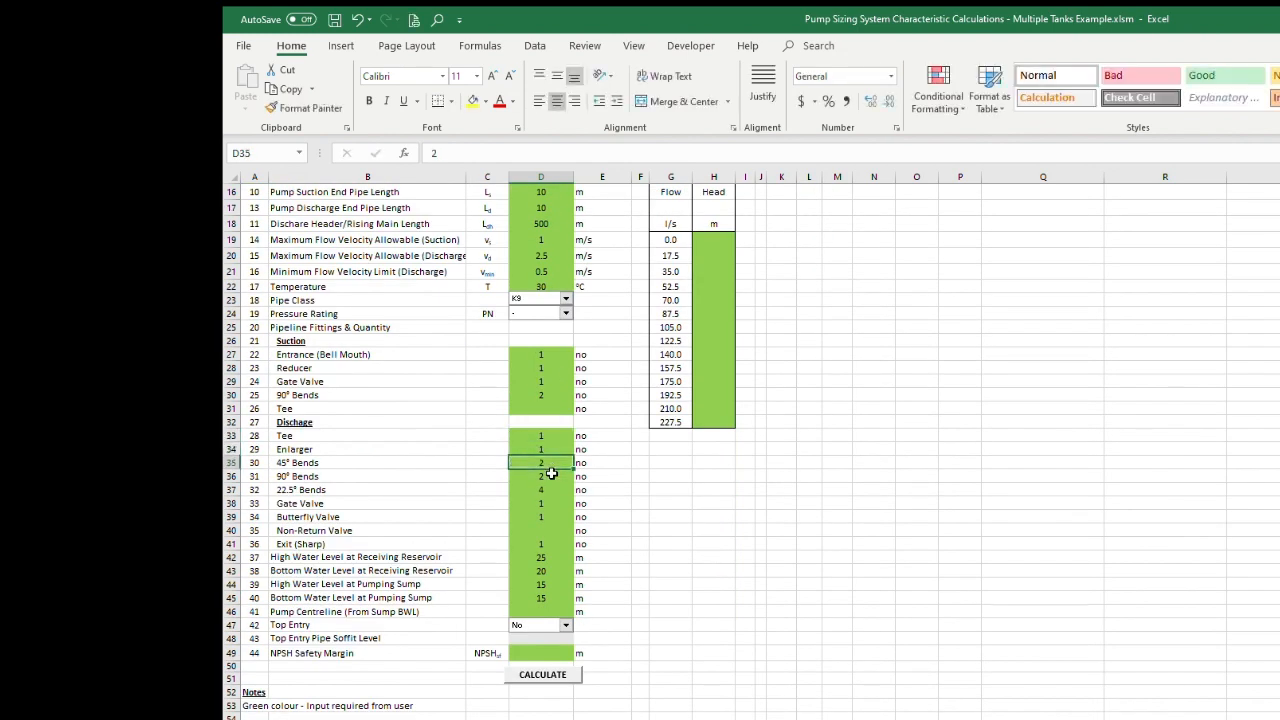
click(553, 475)
key(Return)
text(2)
key(Return)
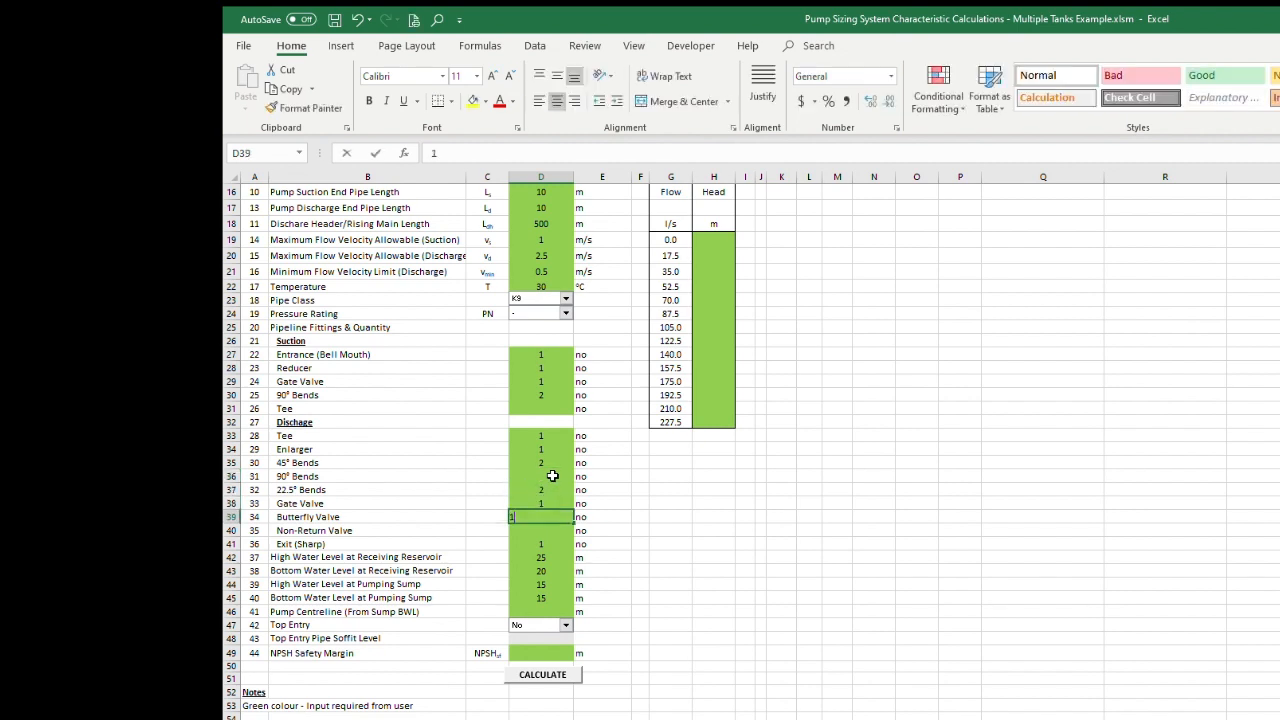
- Set the discharge butterfly valve and non-return valve quantities to 1 each and clear the sharp exit quantity
key(Return)
key(Return)
text(1)
key(Return)
key(Return)
- Set both receiving reservoir water levels to 15 m, and the pumping sump levels to 5 m high and 2 m bottom
text(15)
key(Return)
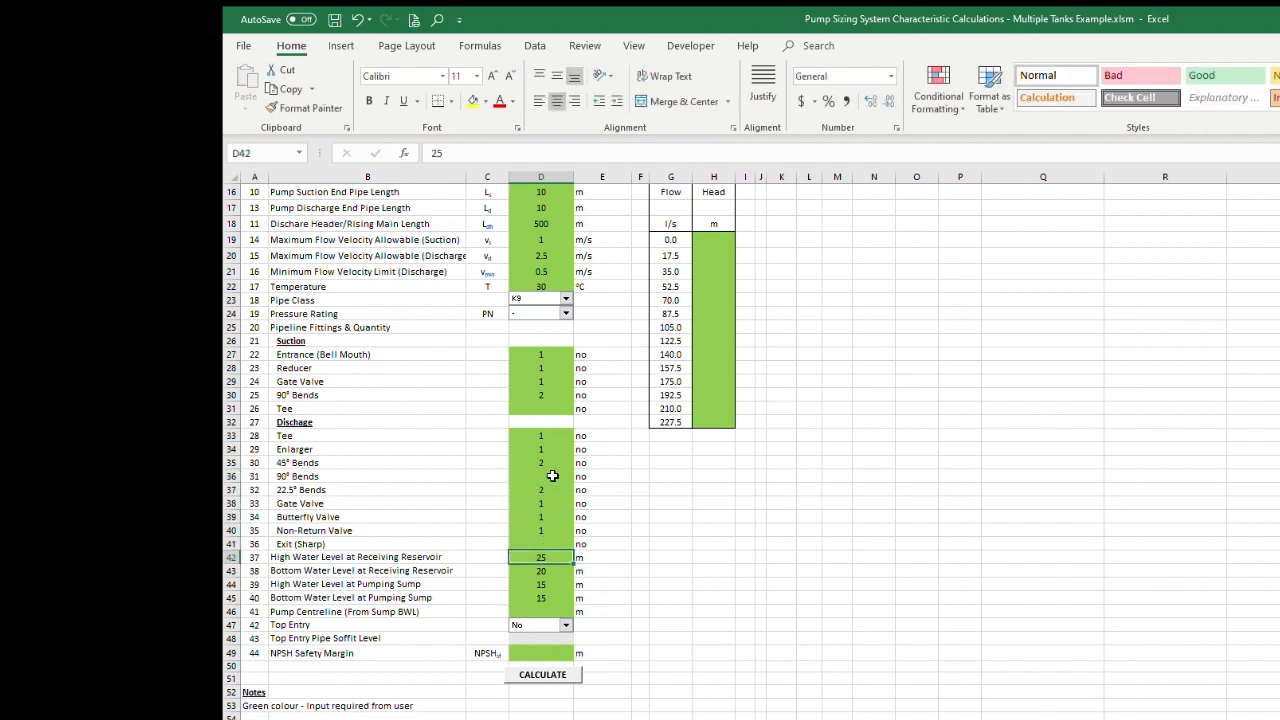
text(15)
key(Return)
text(5)
key(Return)
text(2)
key(Return)
- Run the head loss calculation and load the Common Pipe flow and head data into the MultiTanks Curves sheet
click(551, 675)
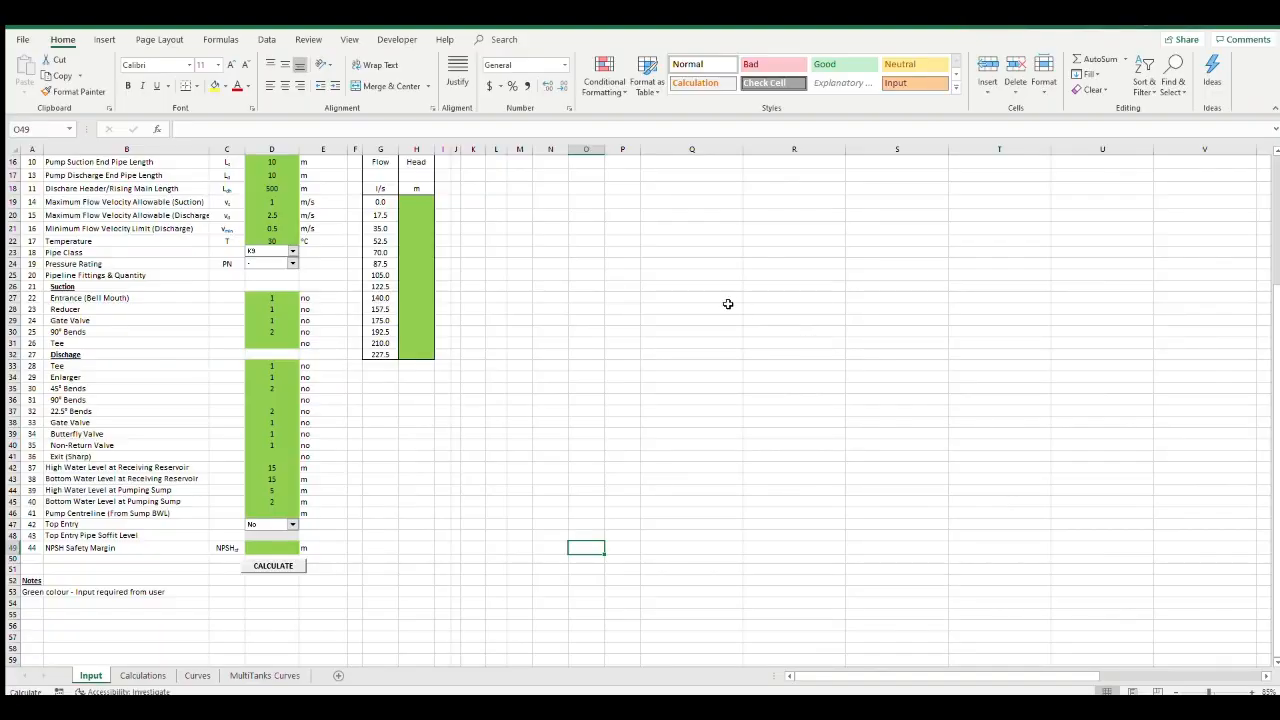
click(262, 675)
click(565, 462)
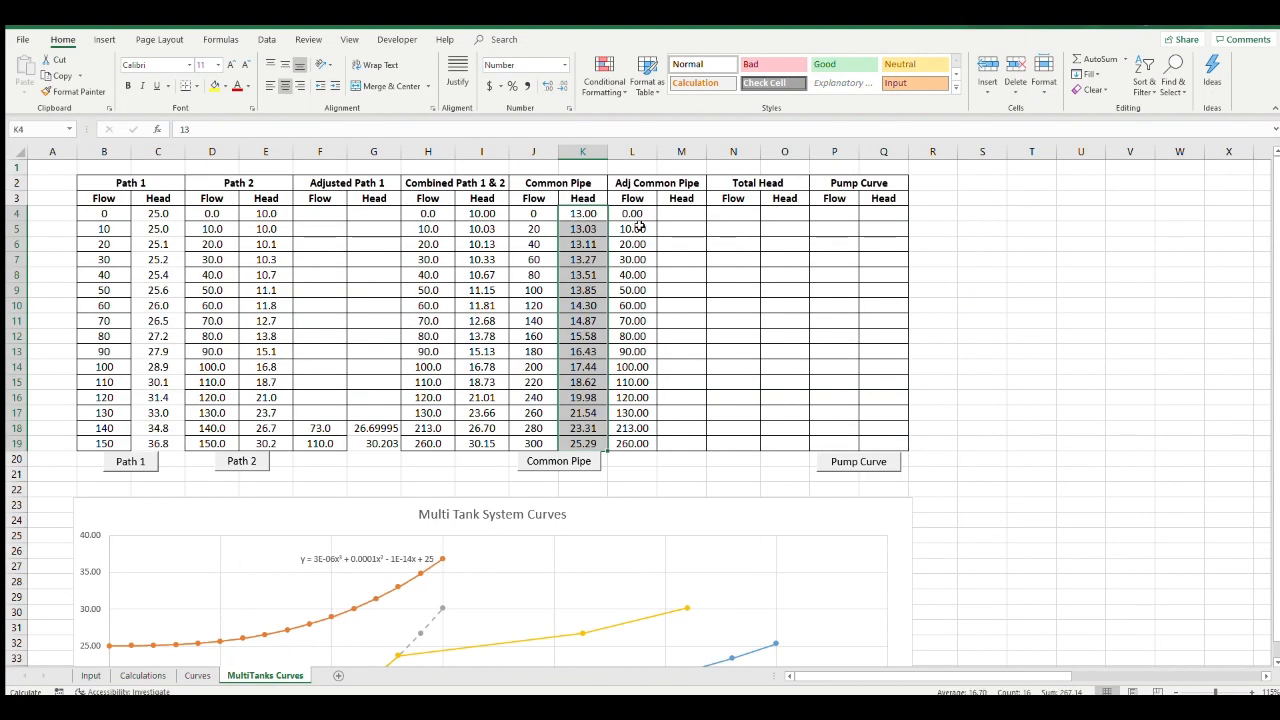
- Compare the Common Pipe curve with the Combined Path 1 & 2 curve and their table data
scroll(1065, 236, down, 5)
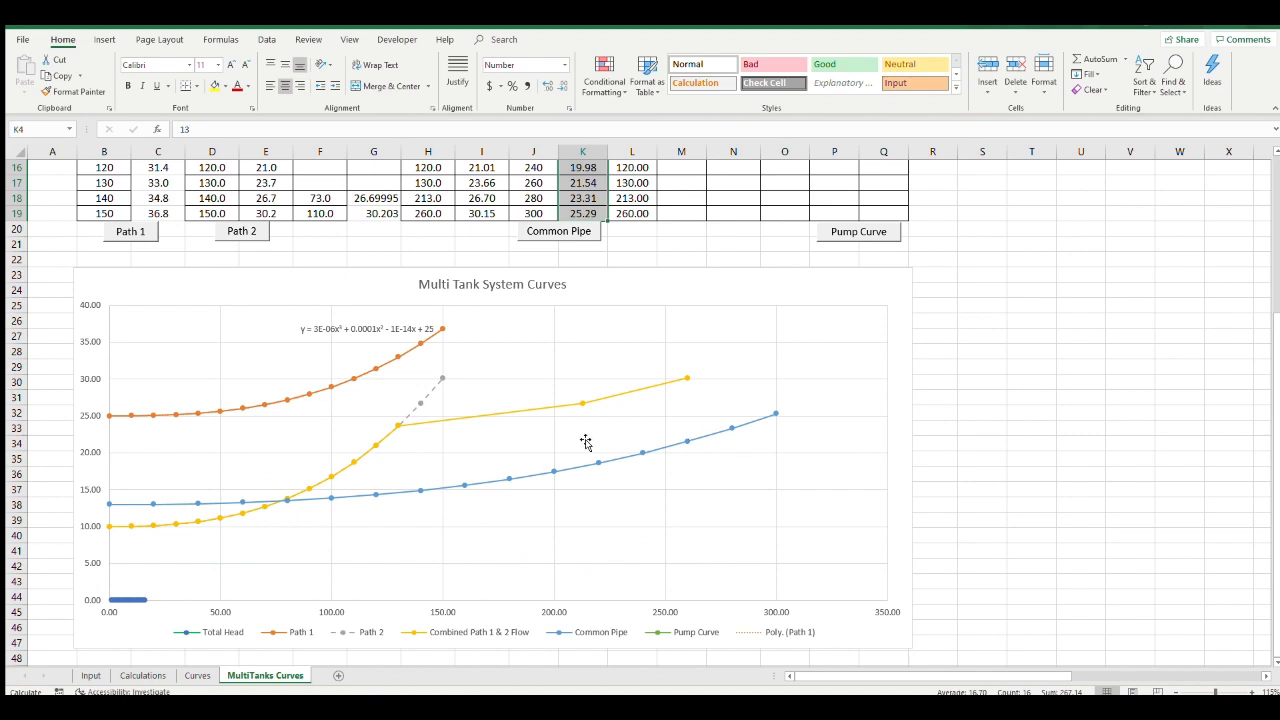
click(522, 408)
click(462, 487)
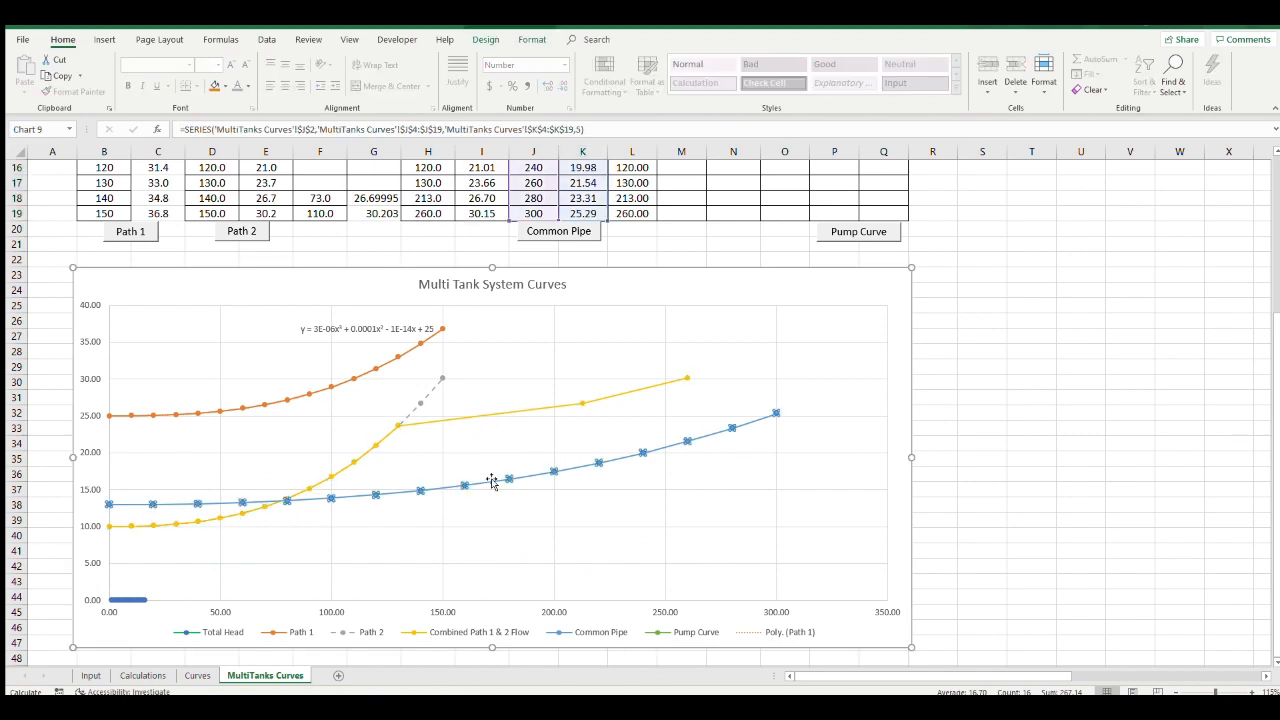
scroll(638, 424, up, 3)
scroll(638, 424, up, 2)
scroll(638, 424, down, 3)
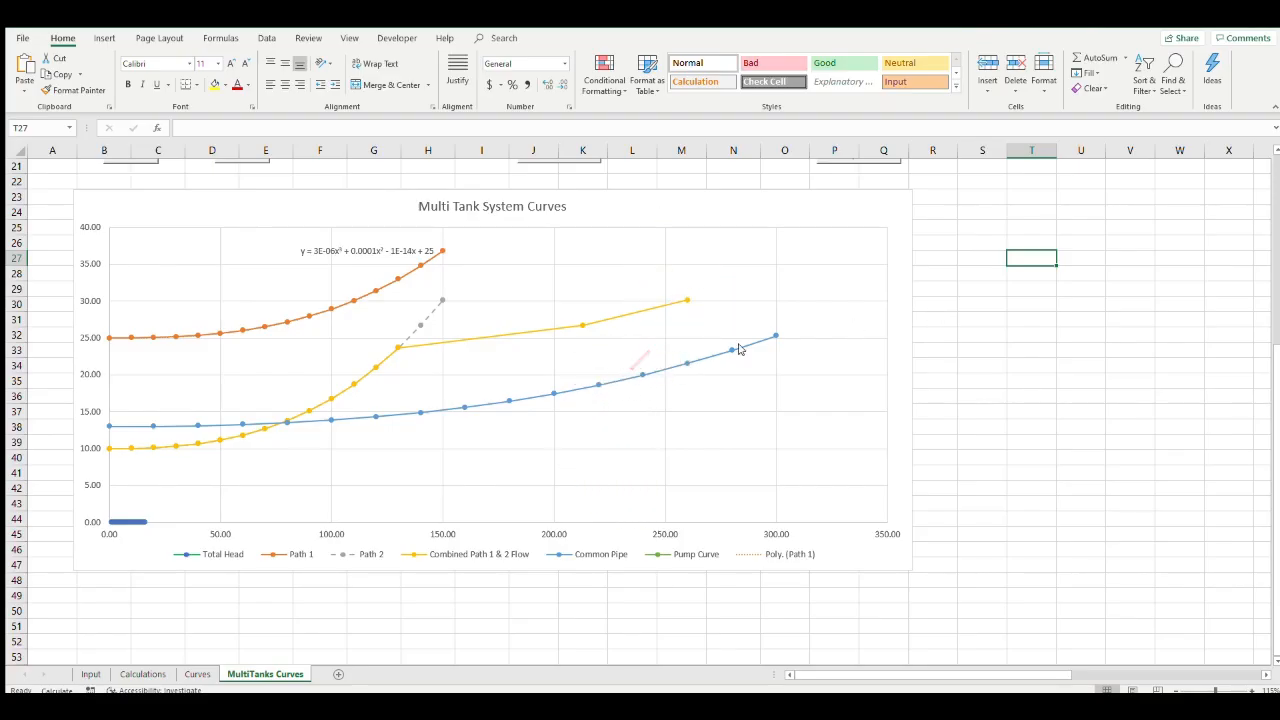
- Add a third-order polynomial trendline to the Common Pipe curve and display its equation on the chart
click(735, 350)
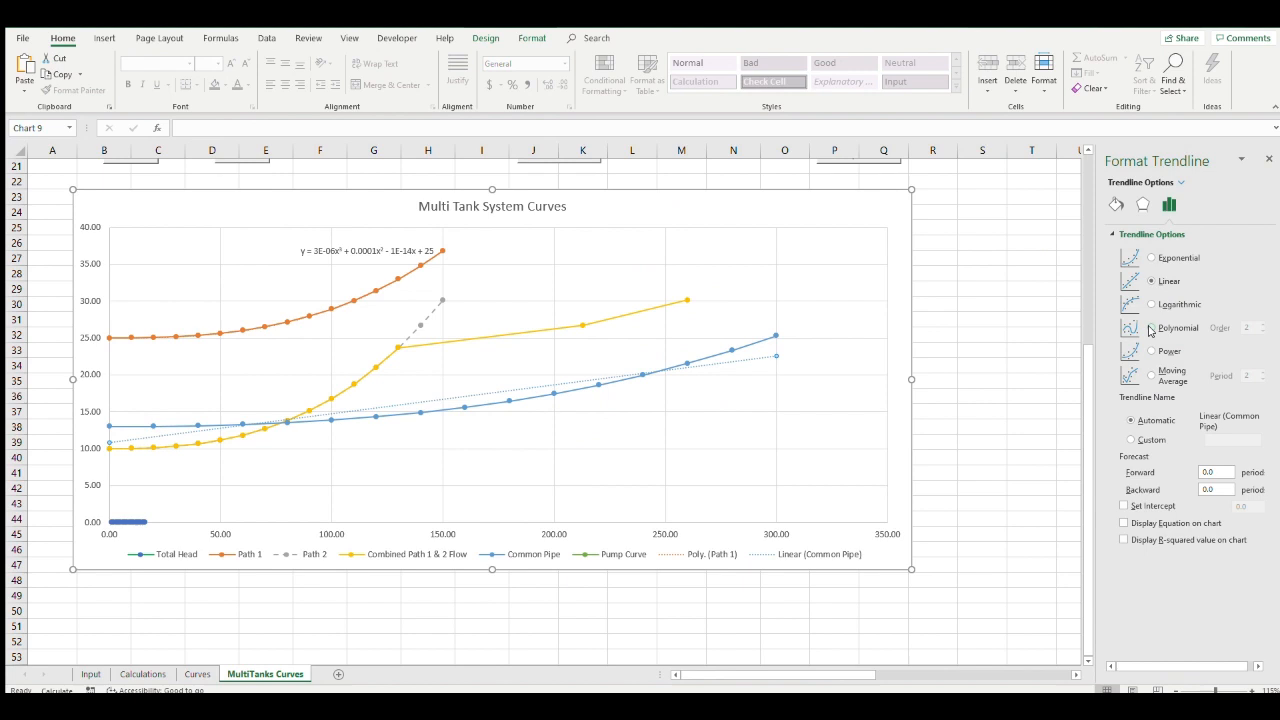
click(1151, 327)
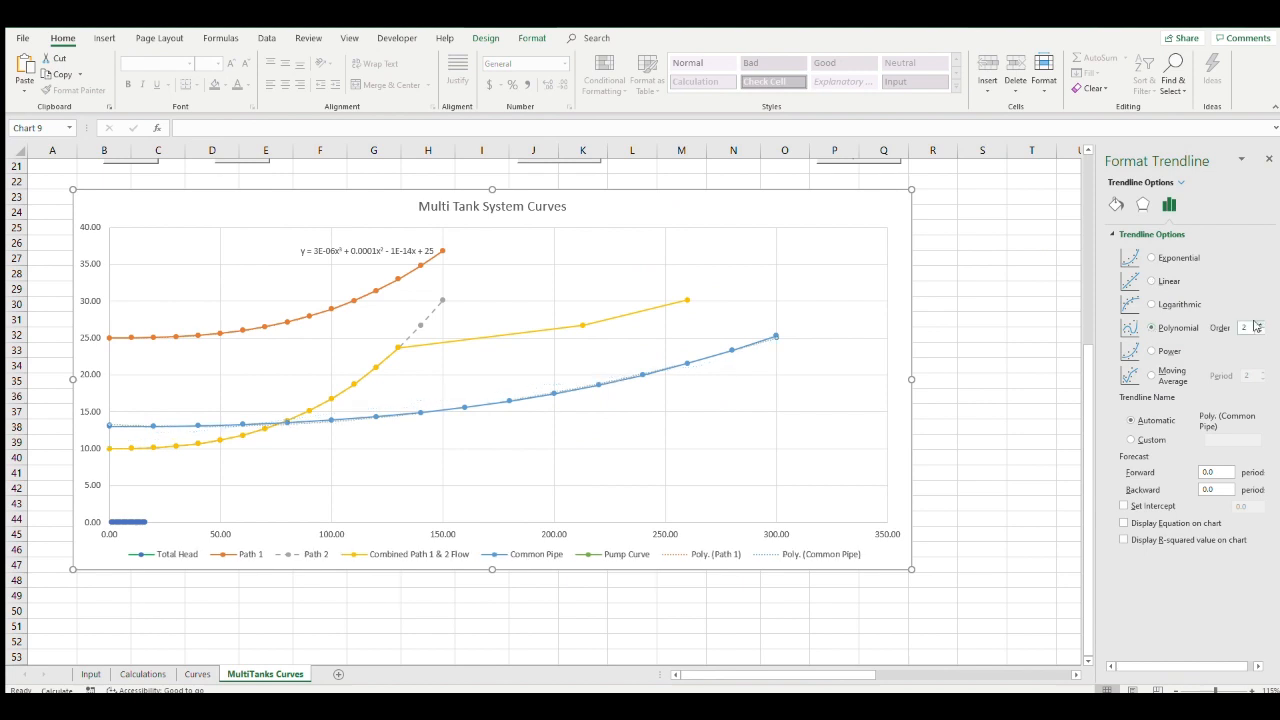
click(1124, 523)
click(1012, 452)
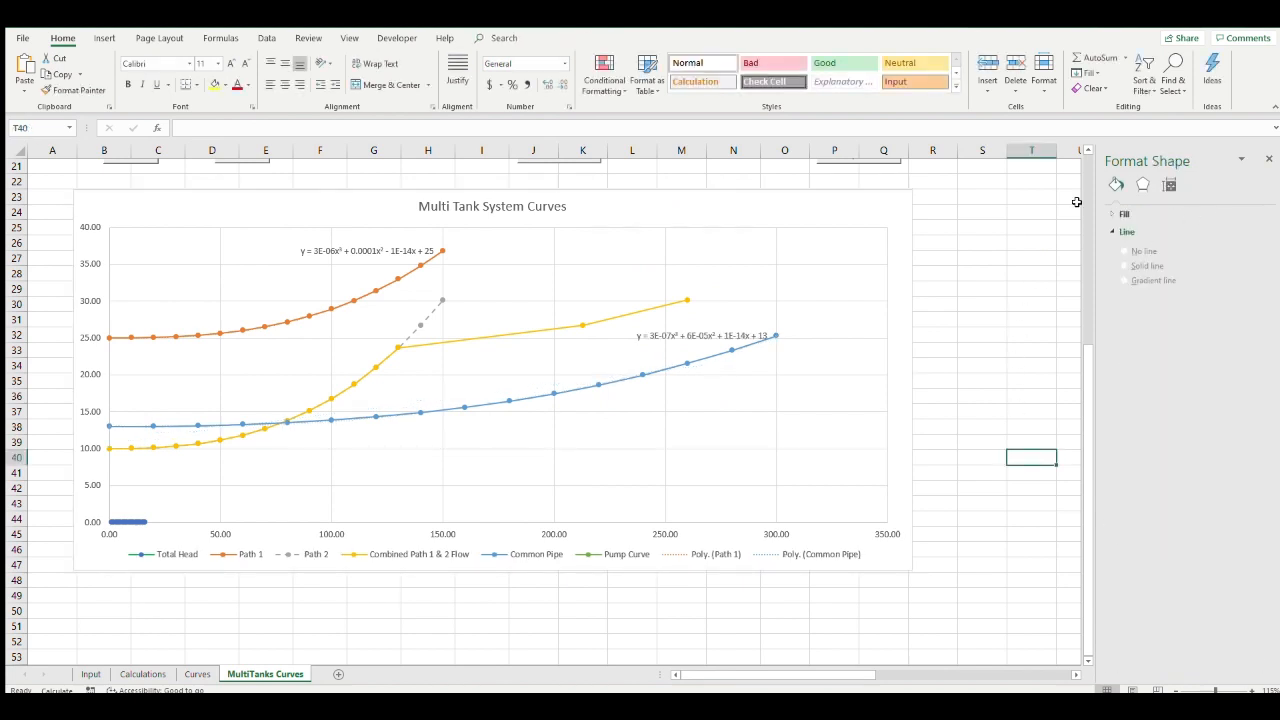
- Copy the right-hand side of the Common Pipe trendline equation into the first Adj Common Pipe Head cell, M4
click(705, 337)
drag(651, 336, 776, 337)
scroll(711, 345, up, 7)
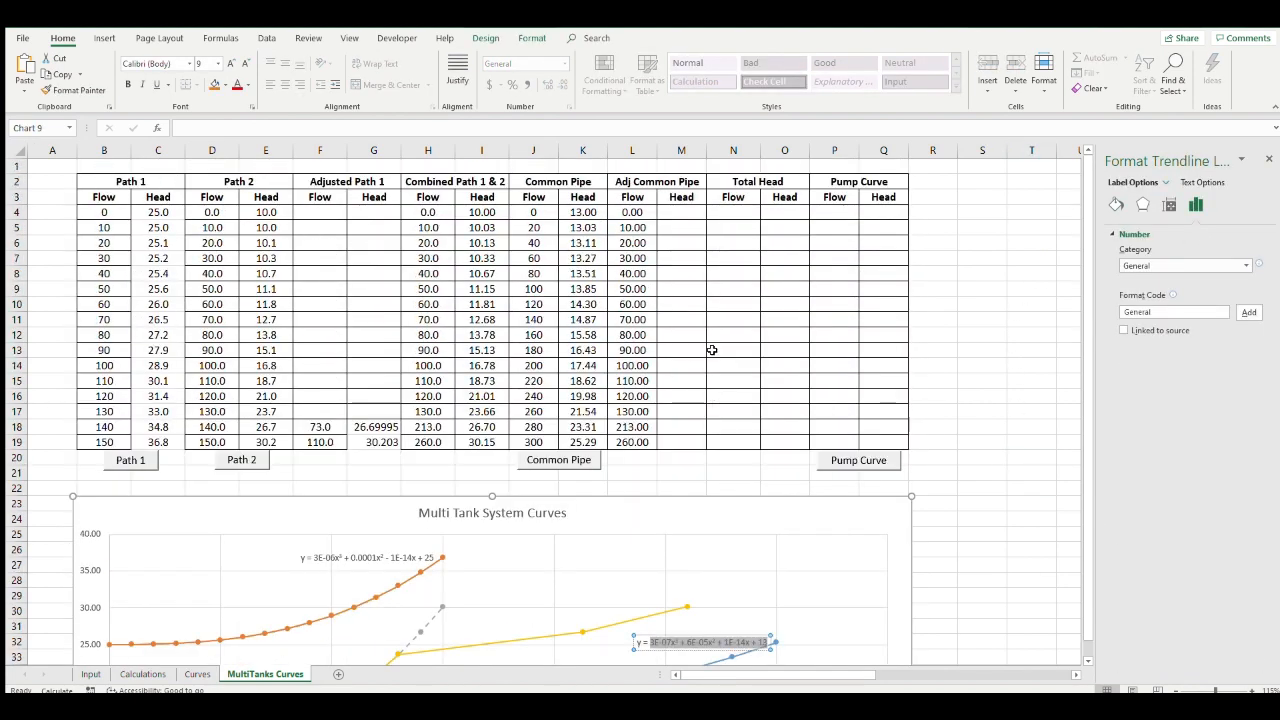
double_click(687, 220)
text(3E-07x3 + 6E-05x2 + 1E-14x + 13)
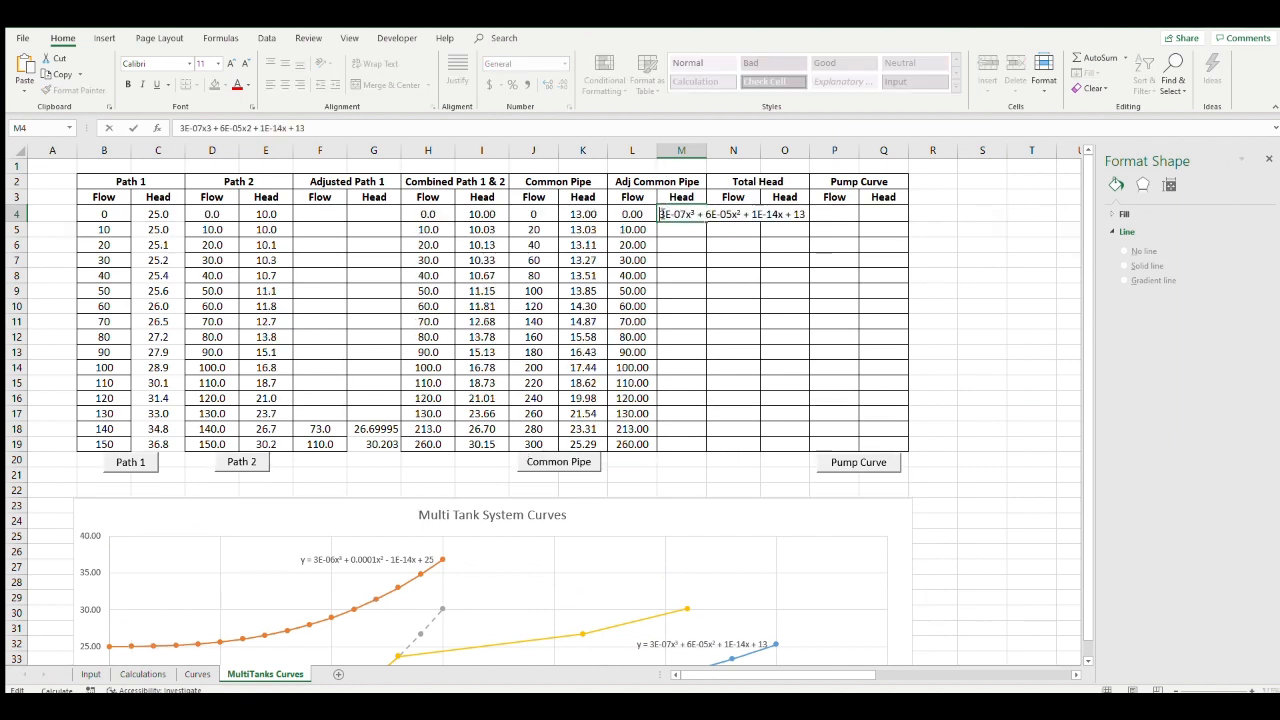
- Turn the pasted equation in M4 into a formula and rewrite its cubic term as 3E-07*L4^3
text(=)
click(696, 215)
key(BackSpace)
text(*)
click(644, 214)
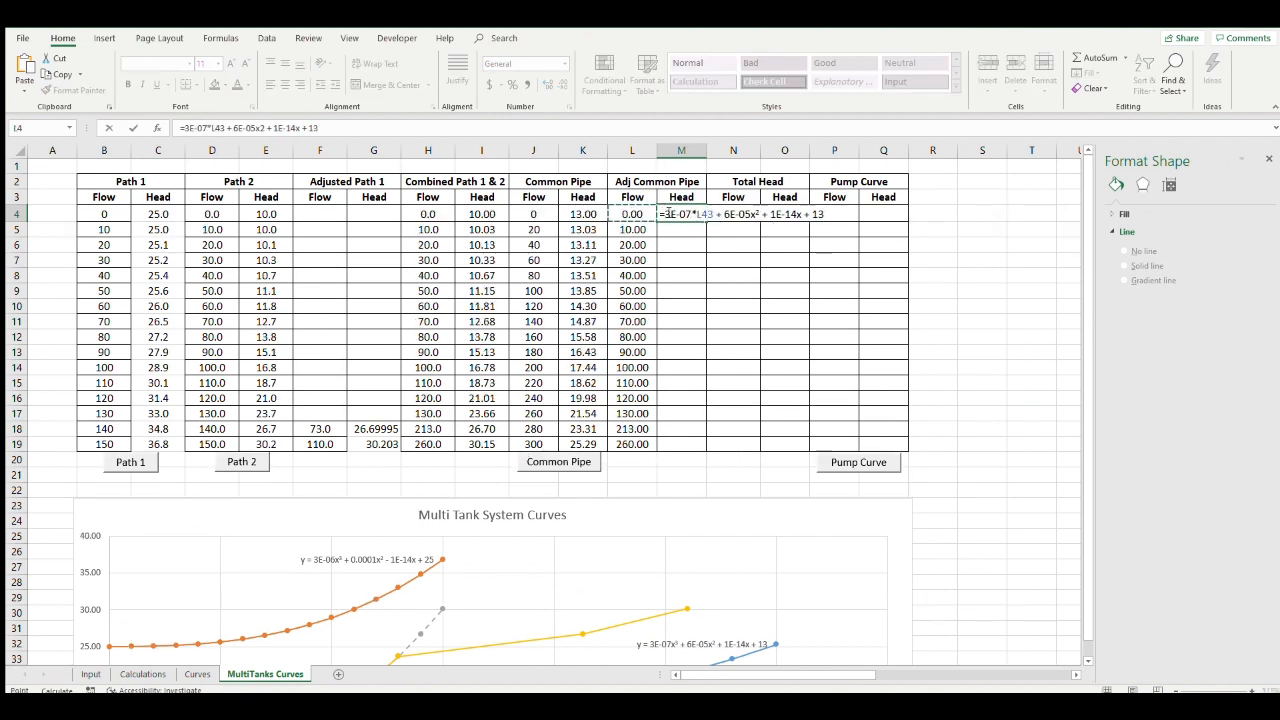
text(^)
- Complete the M4 formula by rewriting the squared term as 6E-05*L4^2 and the linear term as 1E-14*L4
click(760, 213)
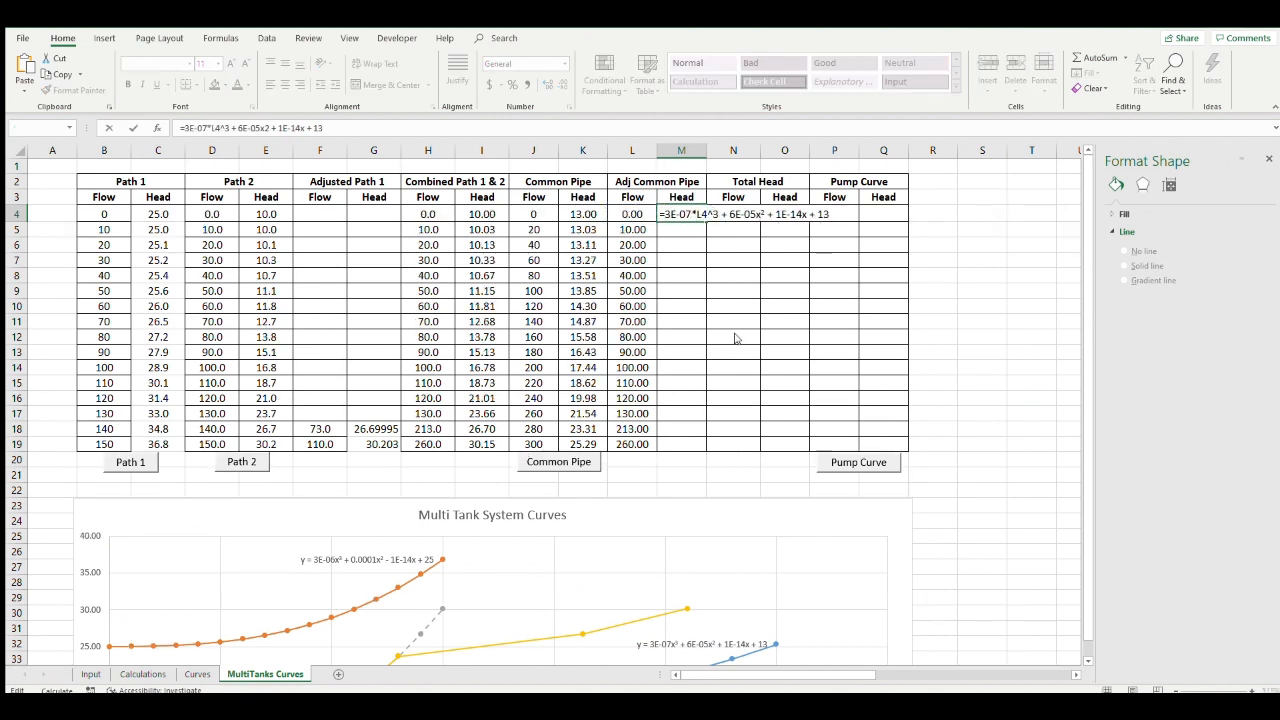
double_click(758, 214)
drag(756, 214, 762, 214)
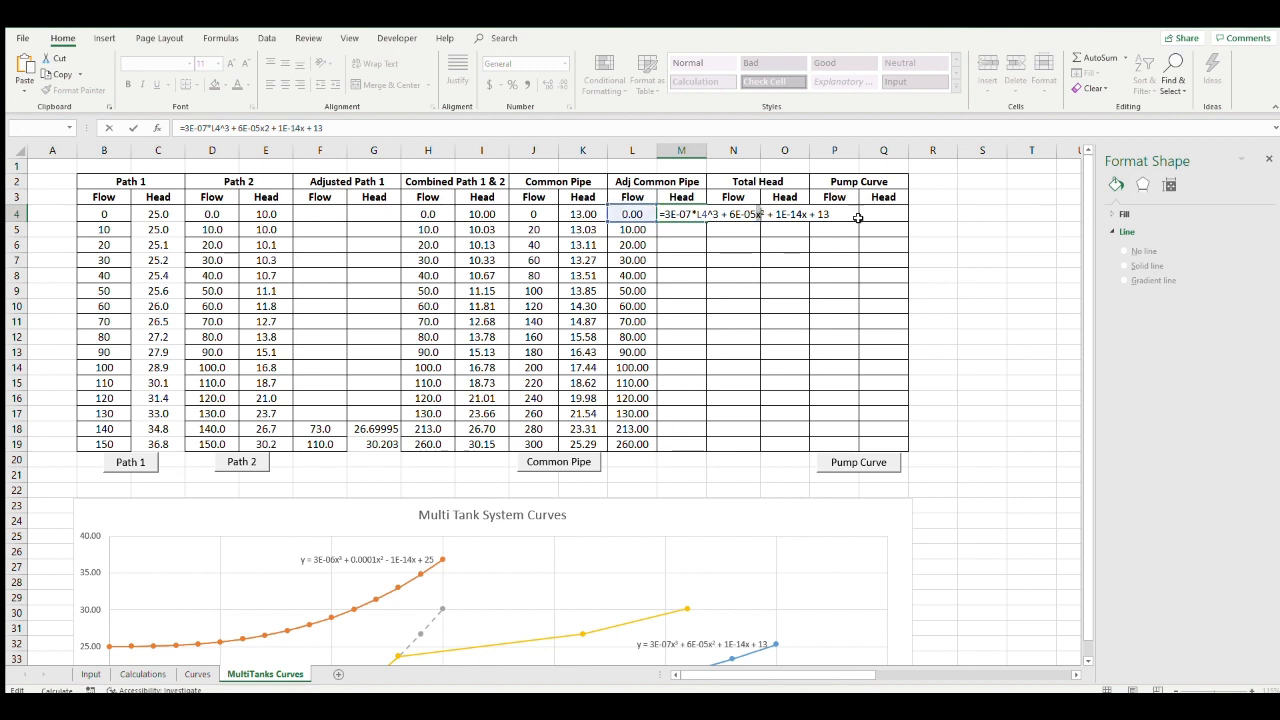
text(*)
click(632, 214)
text(^)
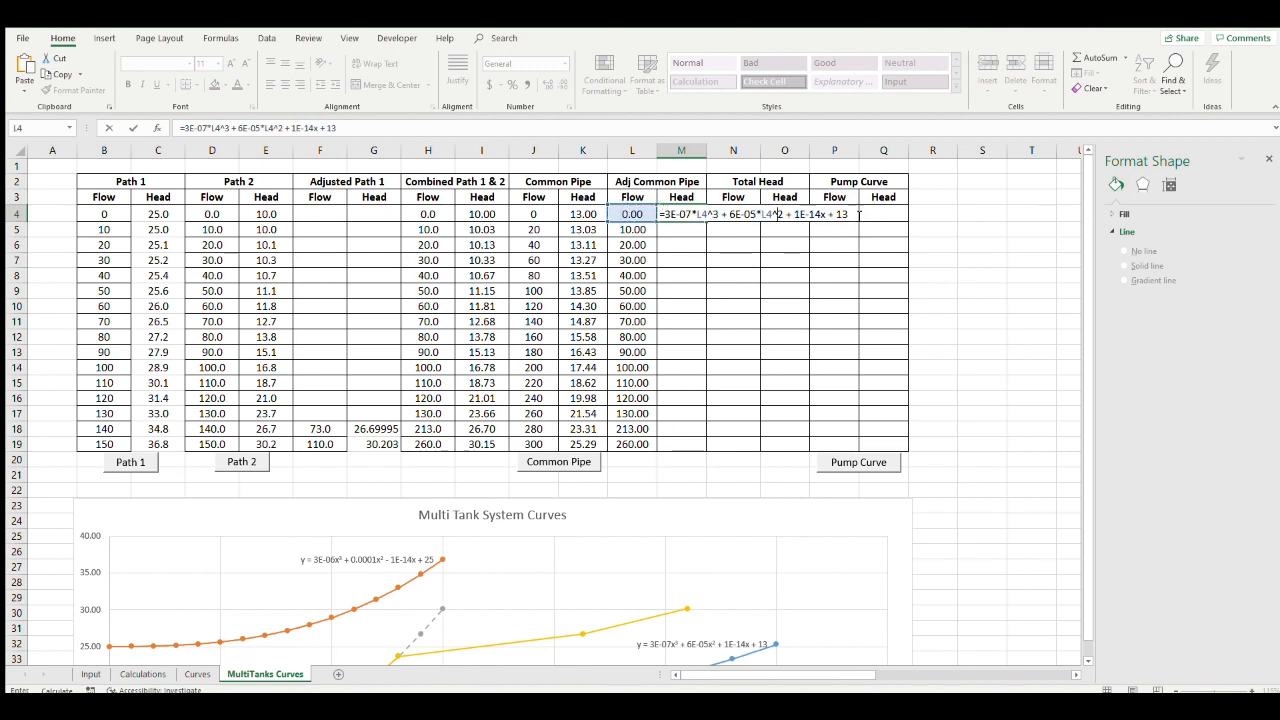
text(*)
click(627, 214)
key(Return)
- Format the Adj Common Pipe head in M4 to two decimal places
click(687, 214)
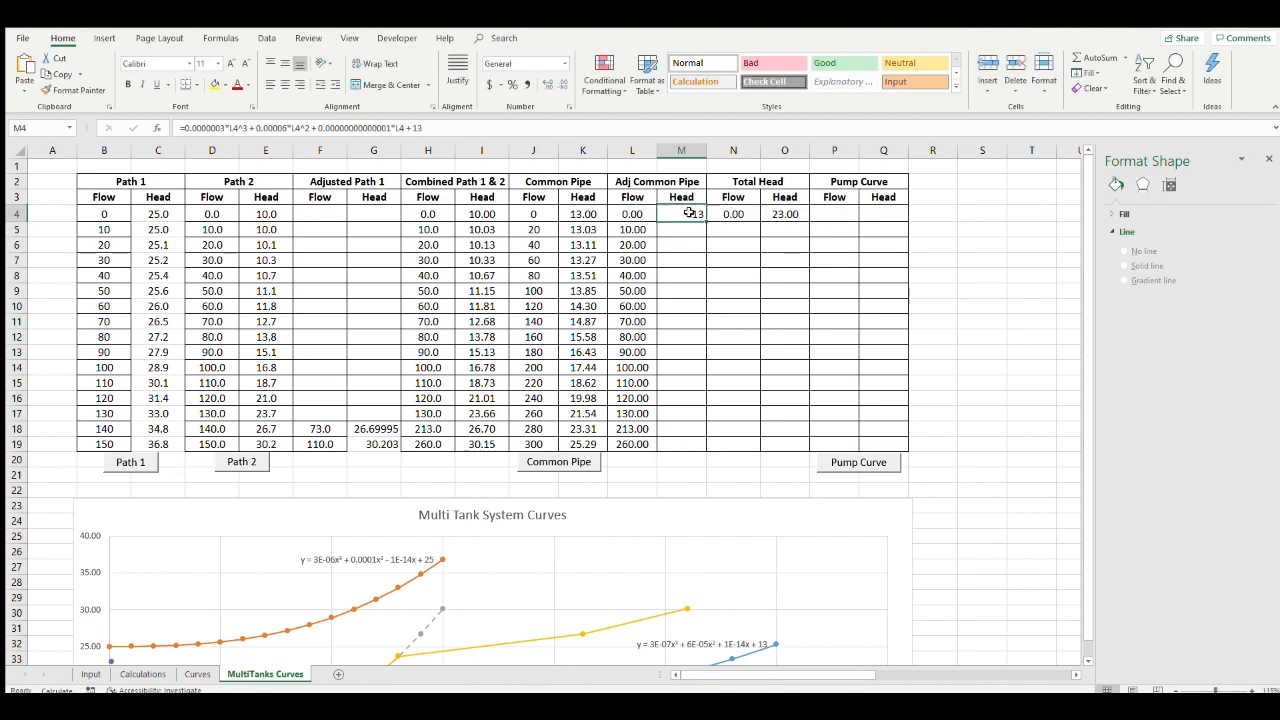
click(540, 89)
click(564, 86)
click(564, 86)
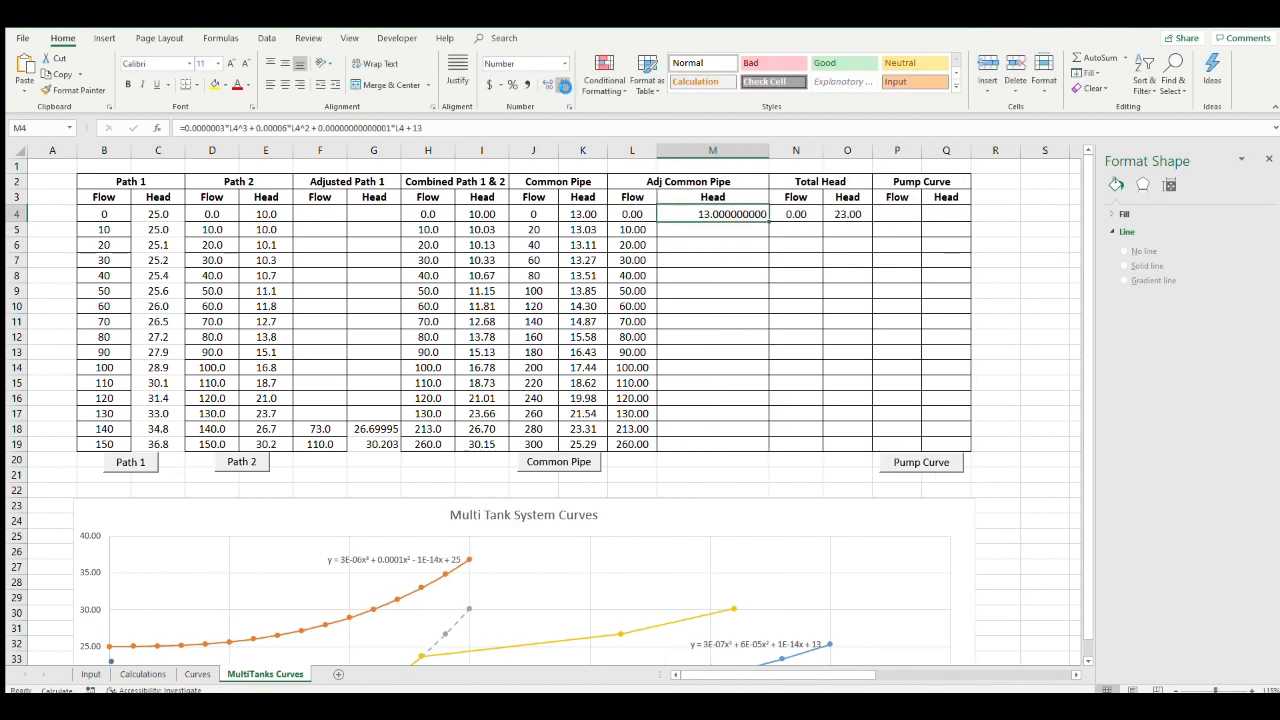
click(564, 86)
click(564, 86)
click(564, 86)
key(Return)
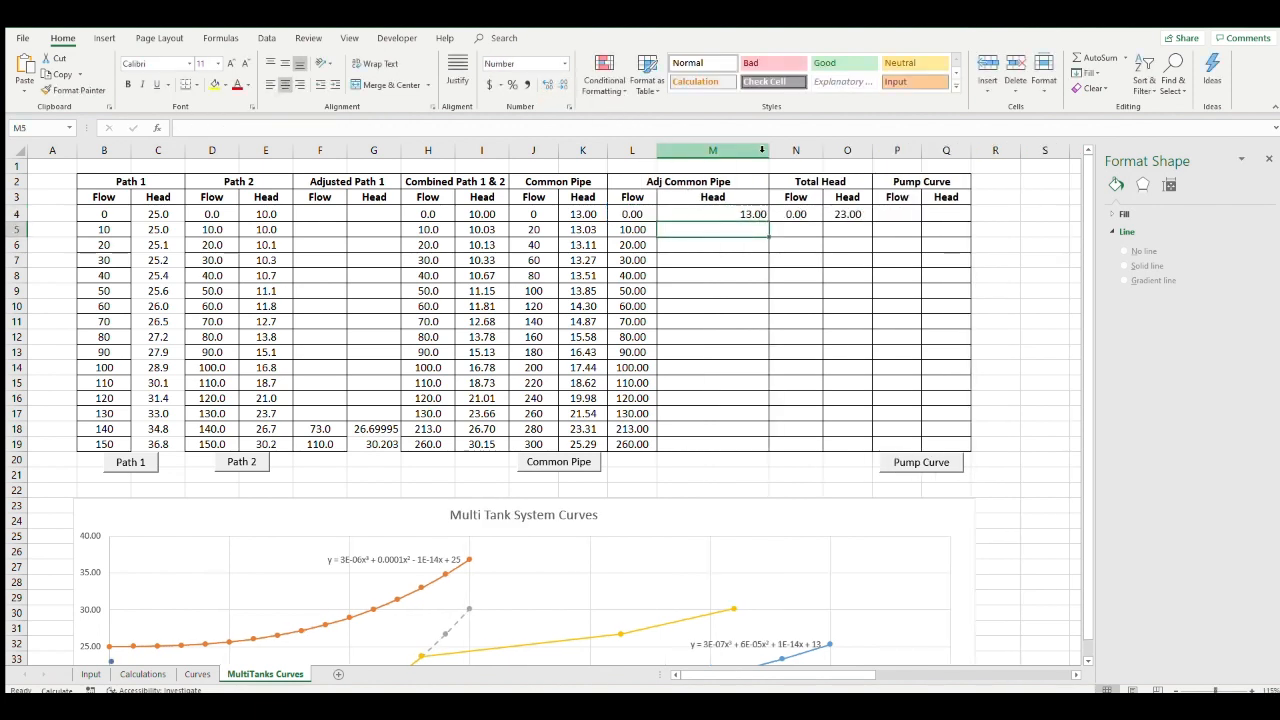
- Narrow column M back to fit and fill the Adj Common Pipe head formula from M4 down to M19
drag(768, 150, 703, 151)
click(685, 214)
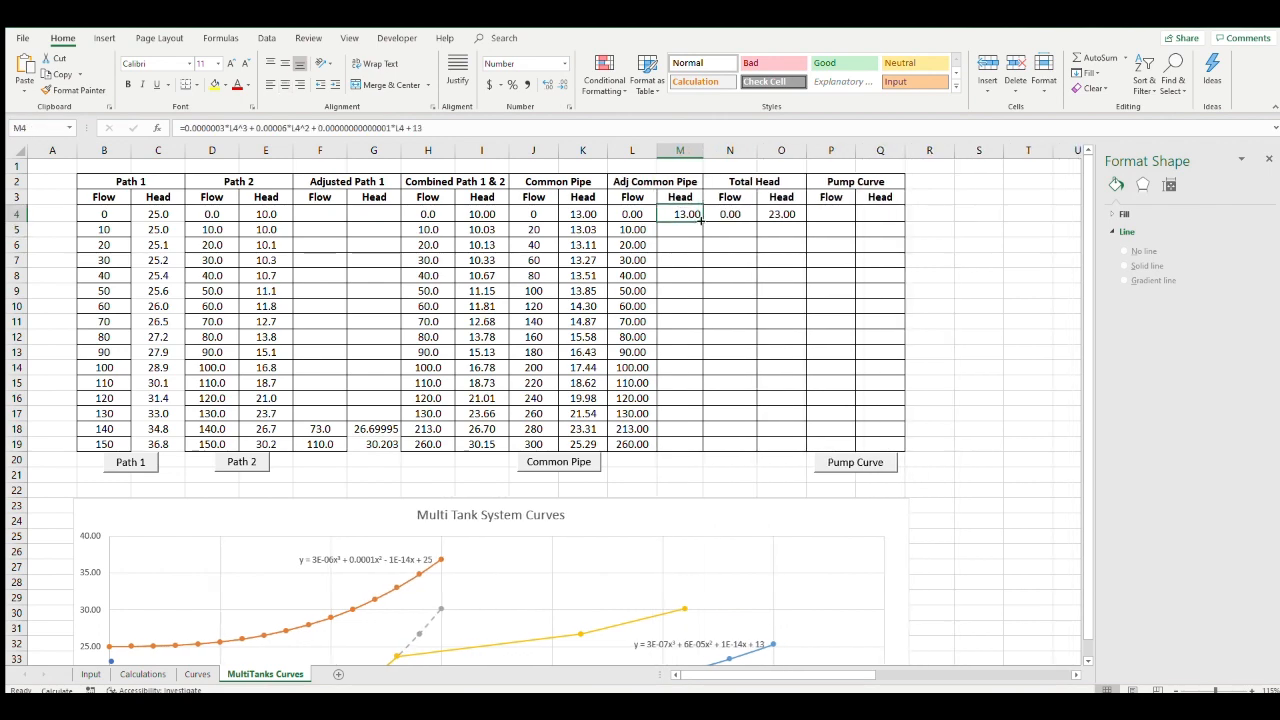
drag(702, 222, 692, 446)
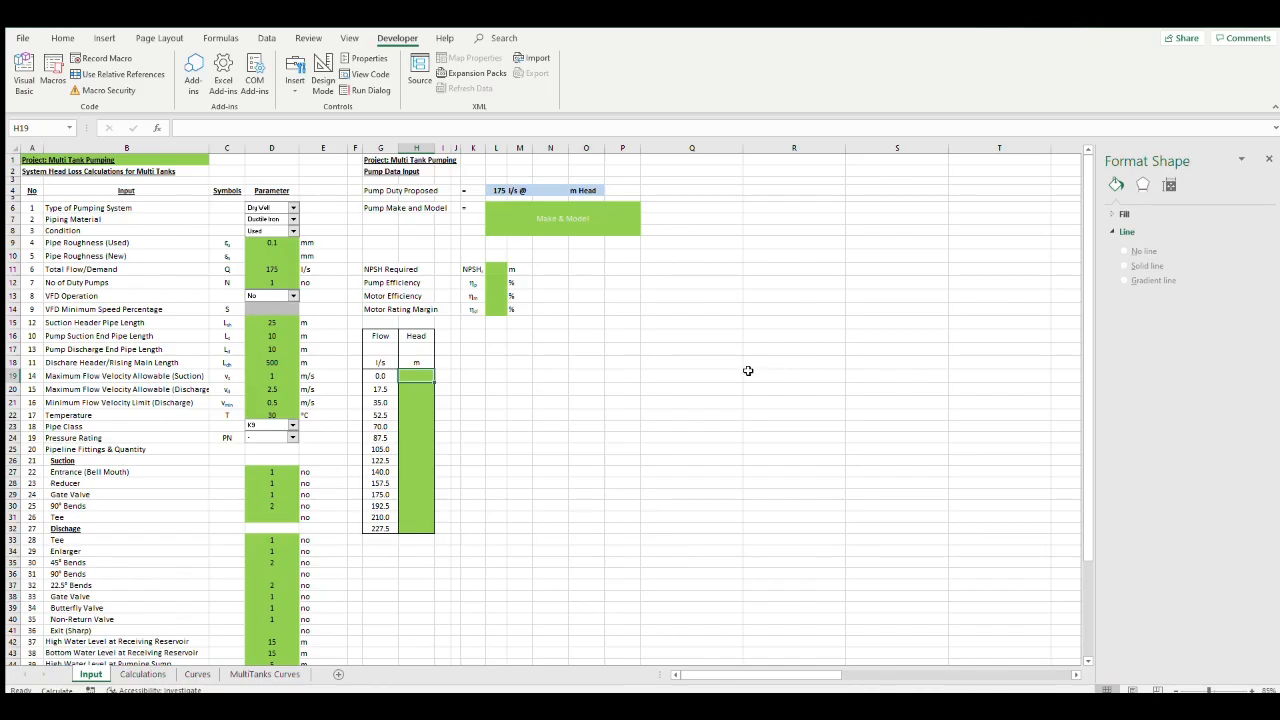
- Enter pump heads of 78, 76, 74, 71, 68, 64 and 60 m for flows from 0 to 105 l/s in the Input sheet
click(748, 371)
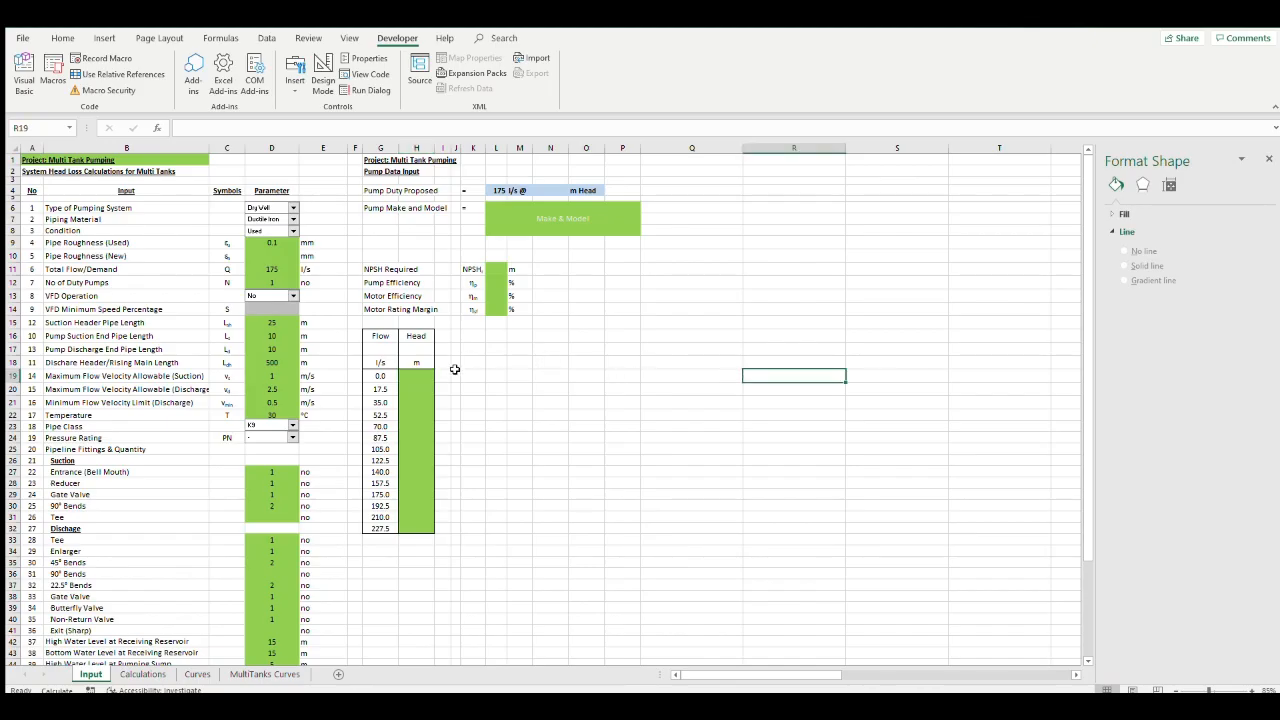
click(425, 374)
text(78)
key(Return)
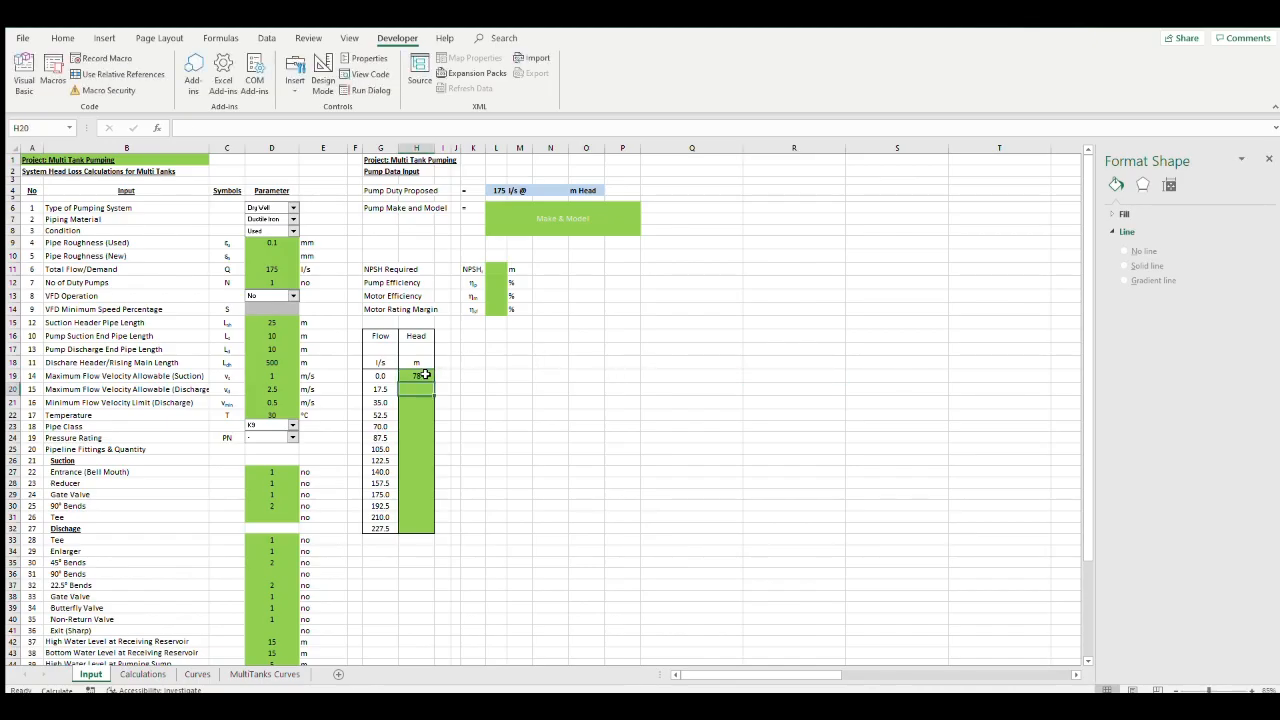
text(76)
key(Return)
text(74)
key(Return)
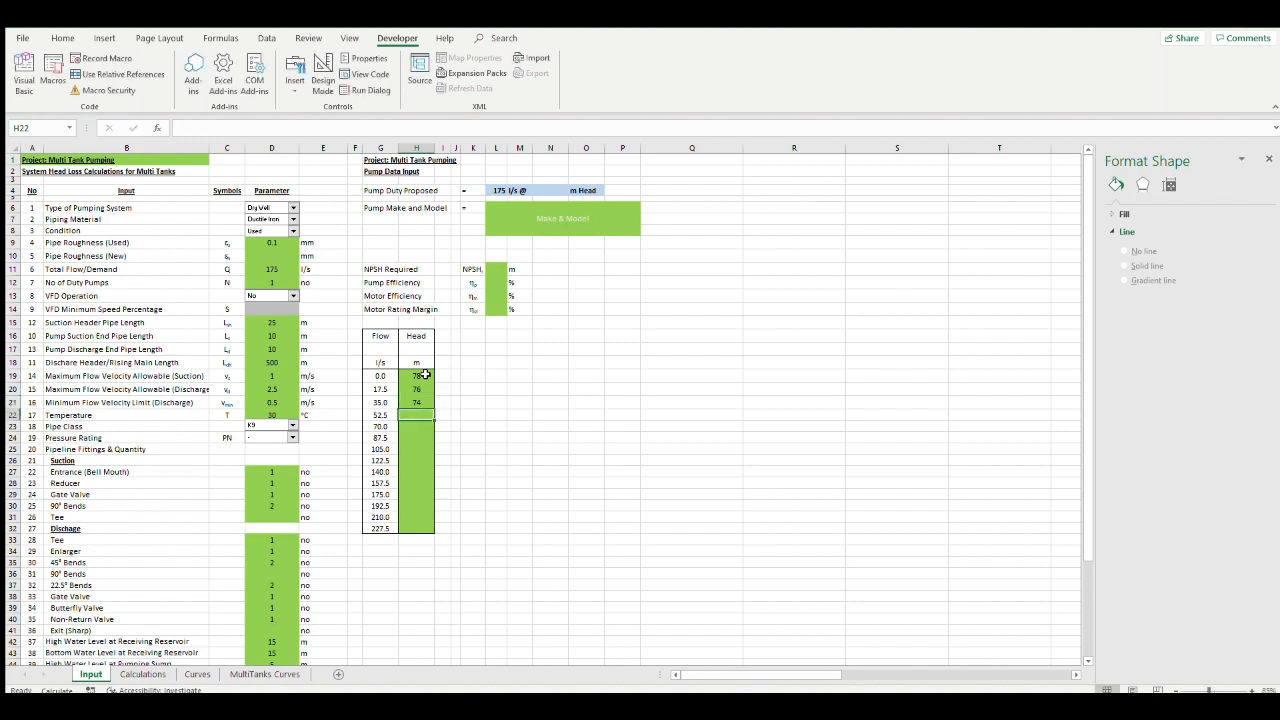
text(71)
key(Return)
text(68)
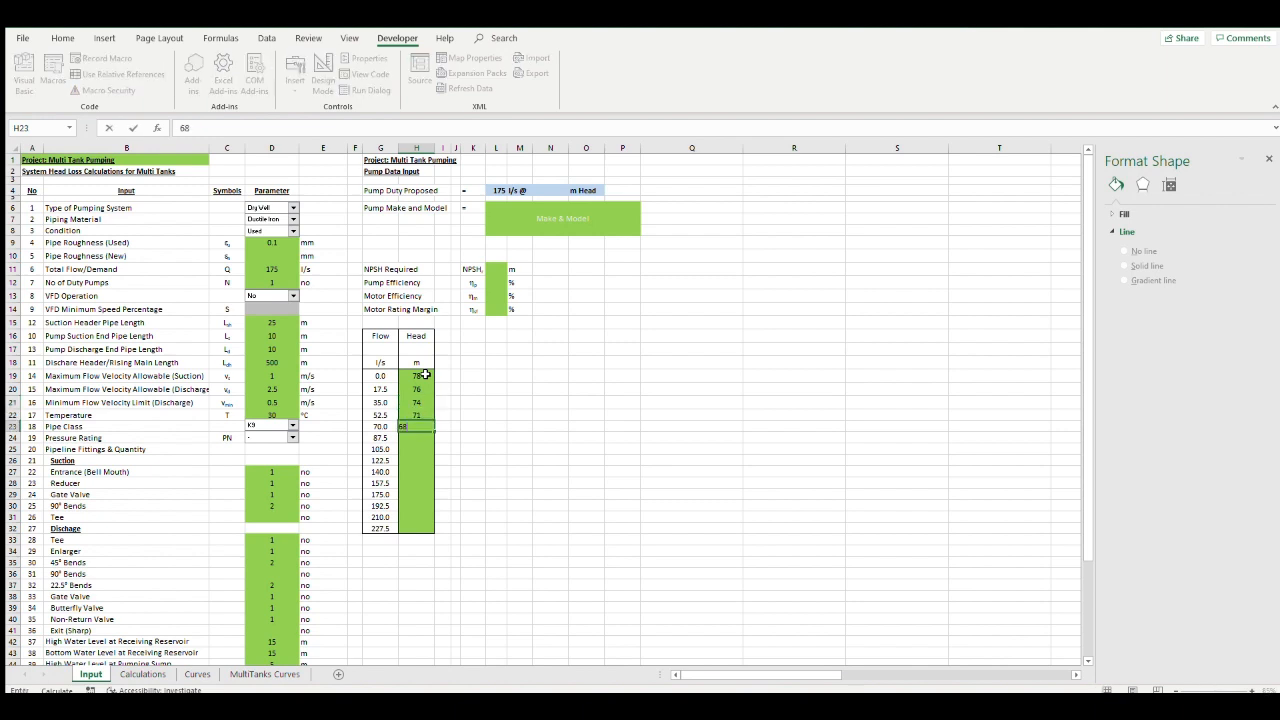
key(Return)
text(64)
key(Return)
text(60)
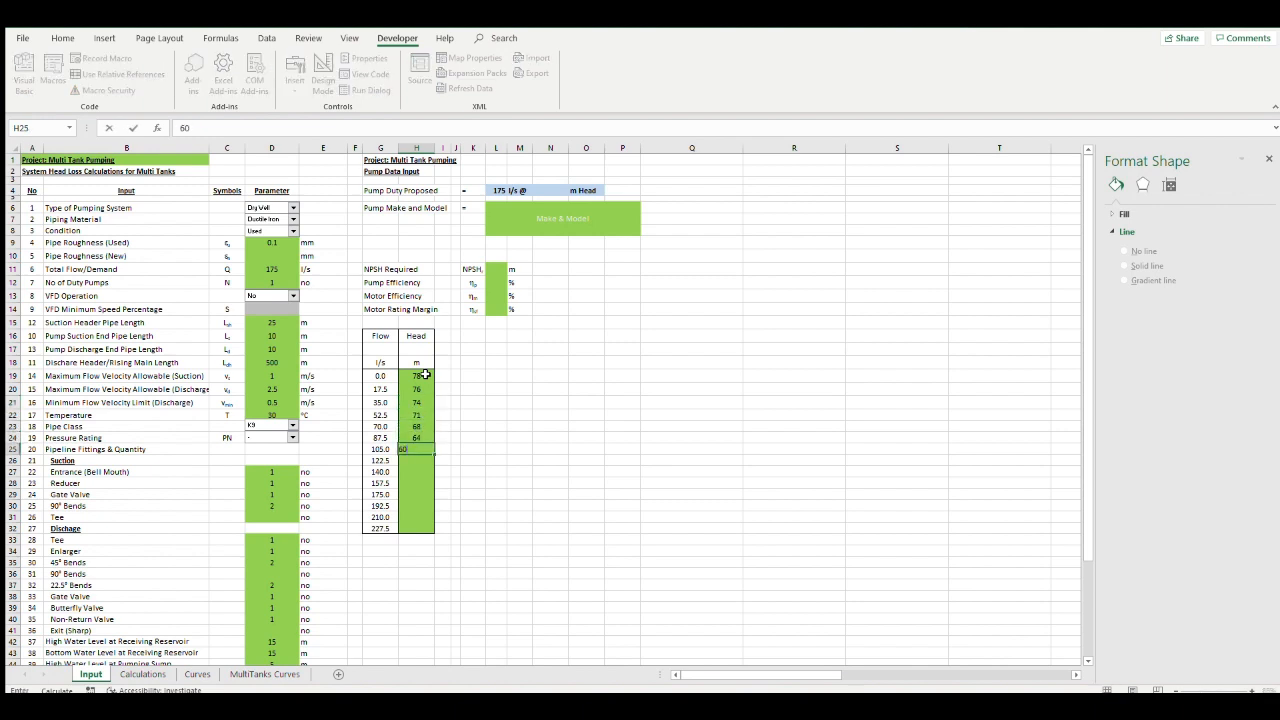
key(Return)
- Enter pump heads of 56, 51, 46, 40, 34, 28 and 22 m for flows from 122.5 to 227.5 l/s
text(56)
key(Return)
text(51)
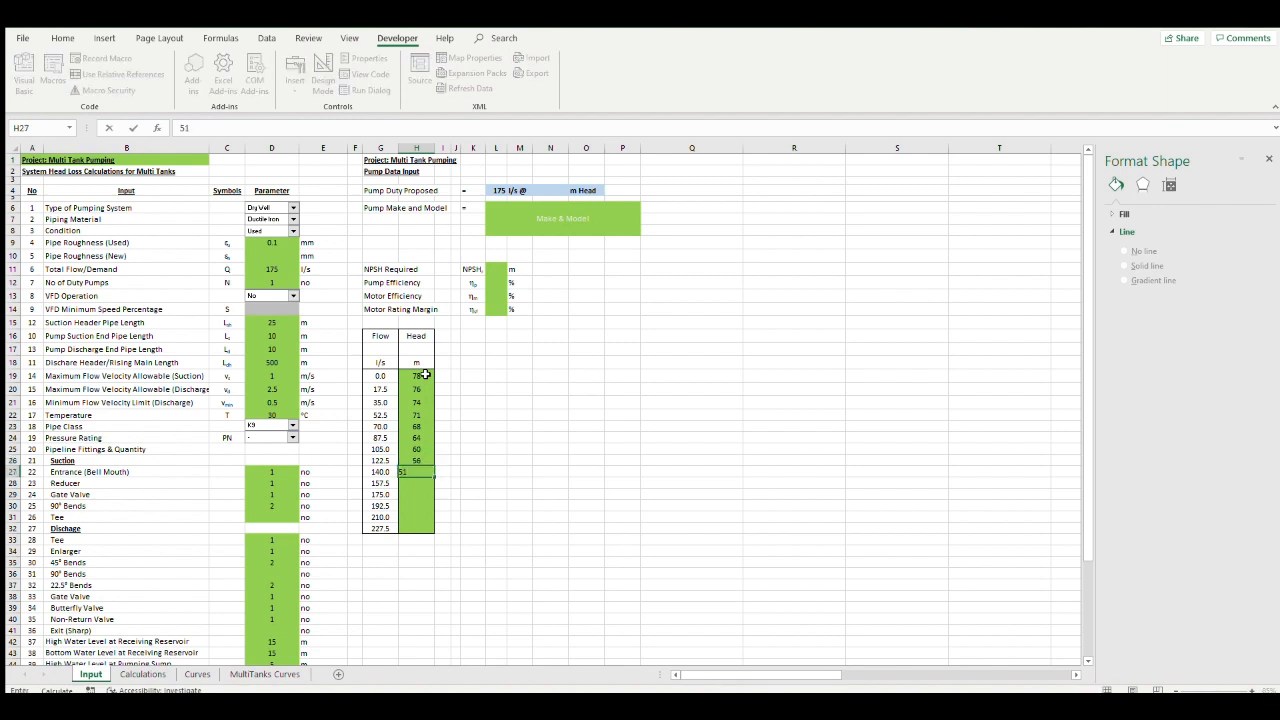
key(Return)
text(46)
key(Return)
text(40)
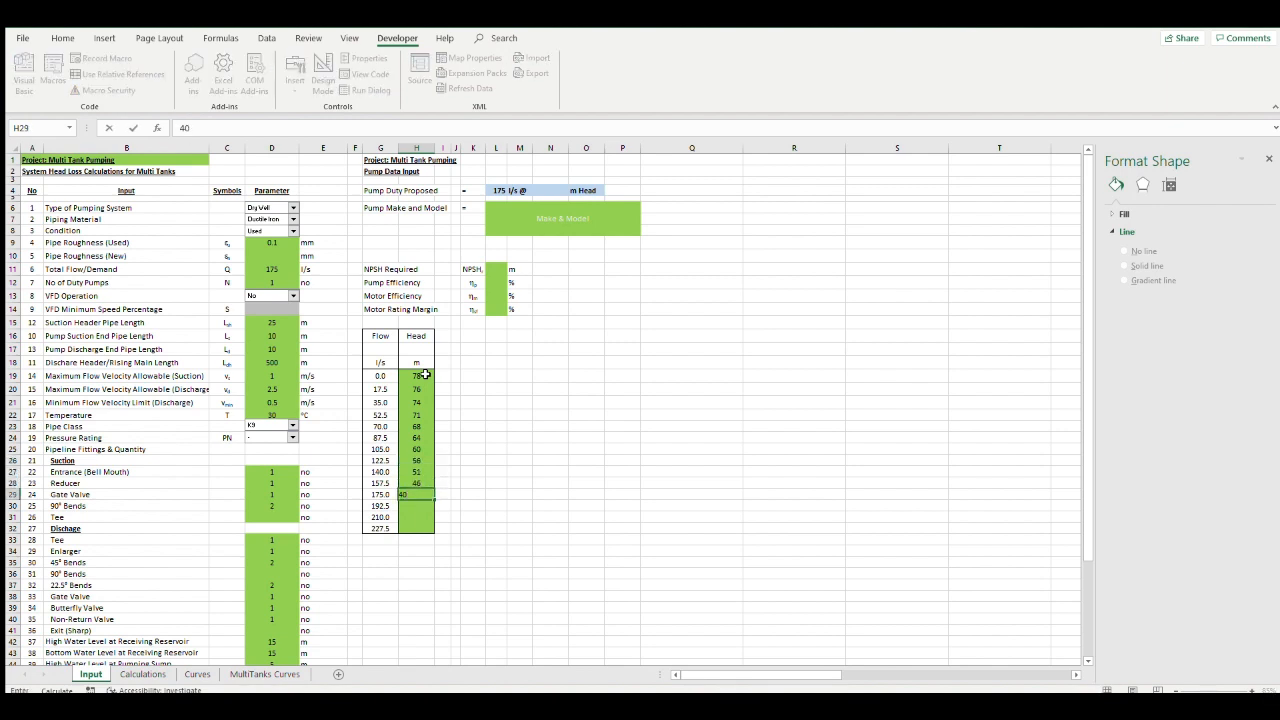
key(Return)
text(34)
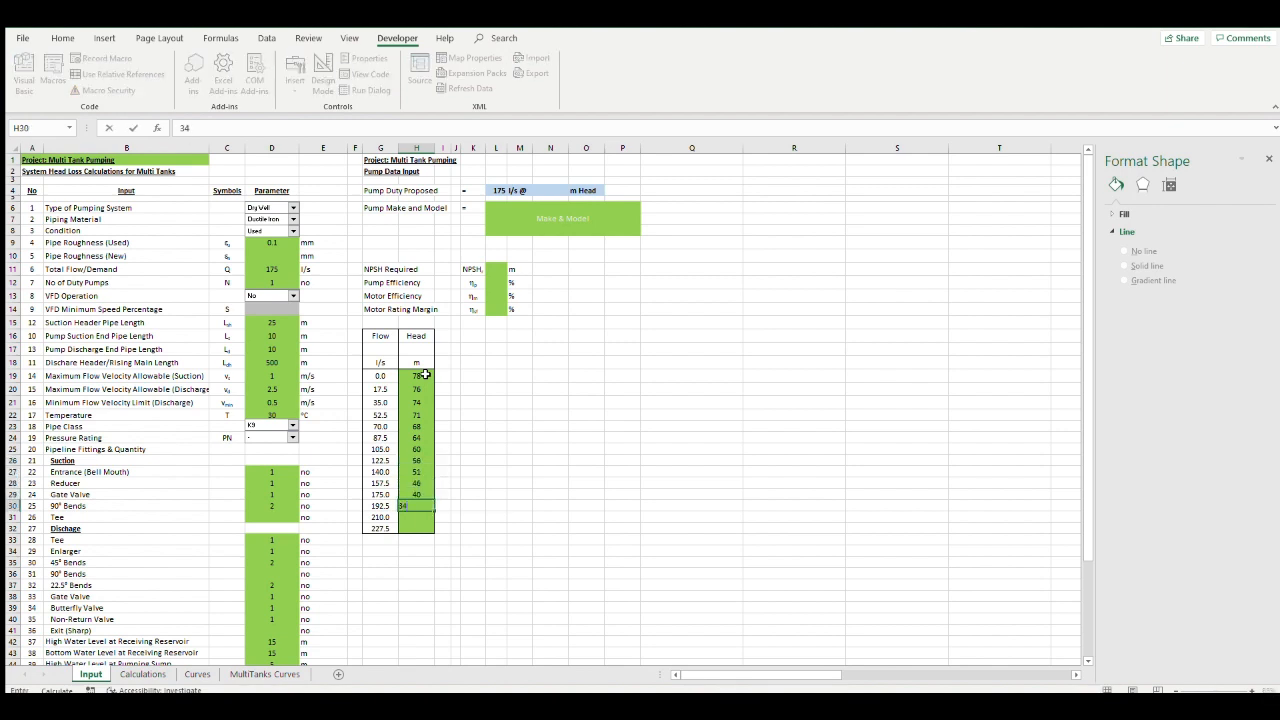
key(Return)
text(28)
key(Return)
text(22)
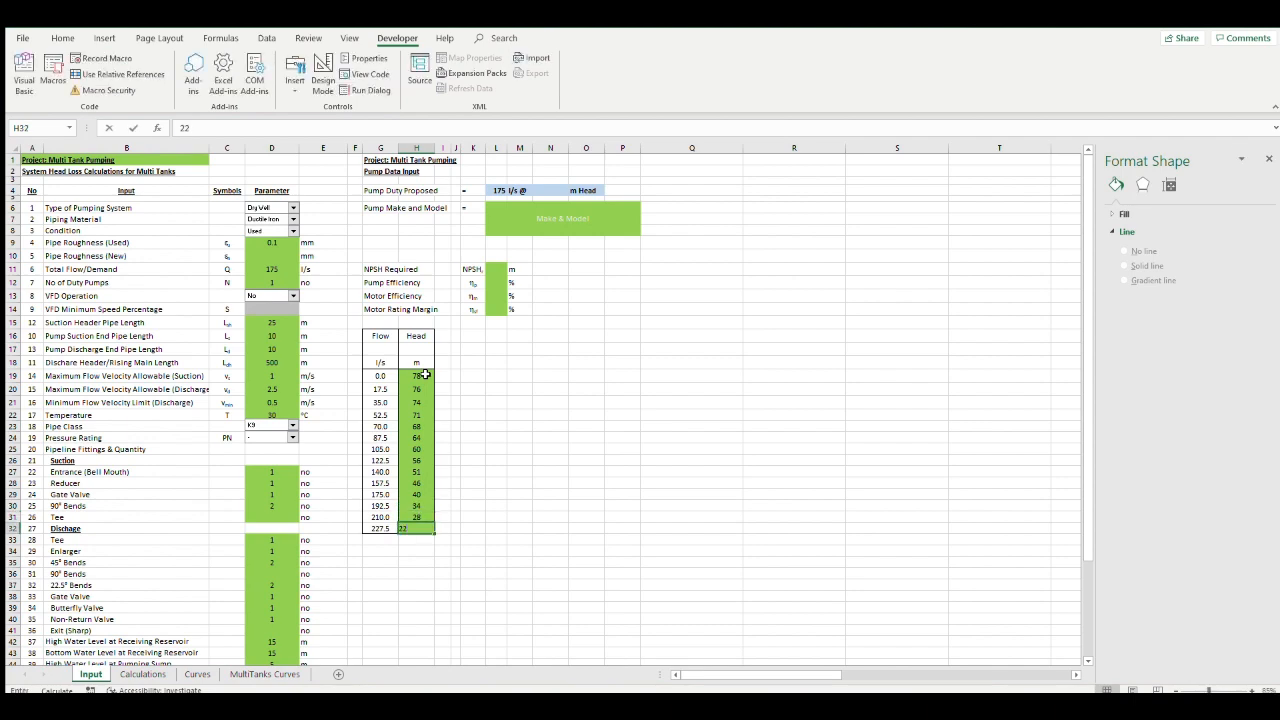
key(Return)
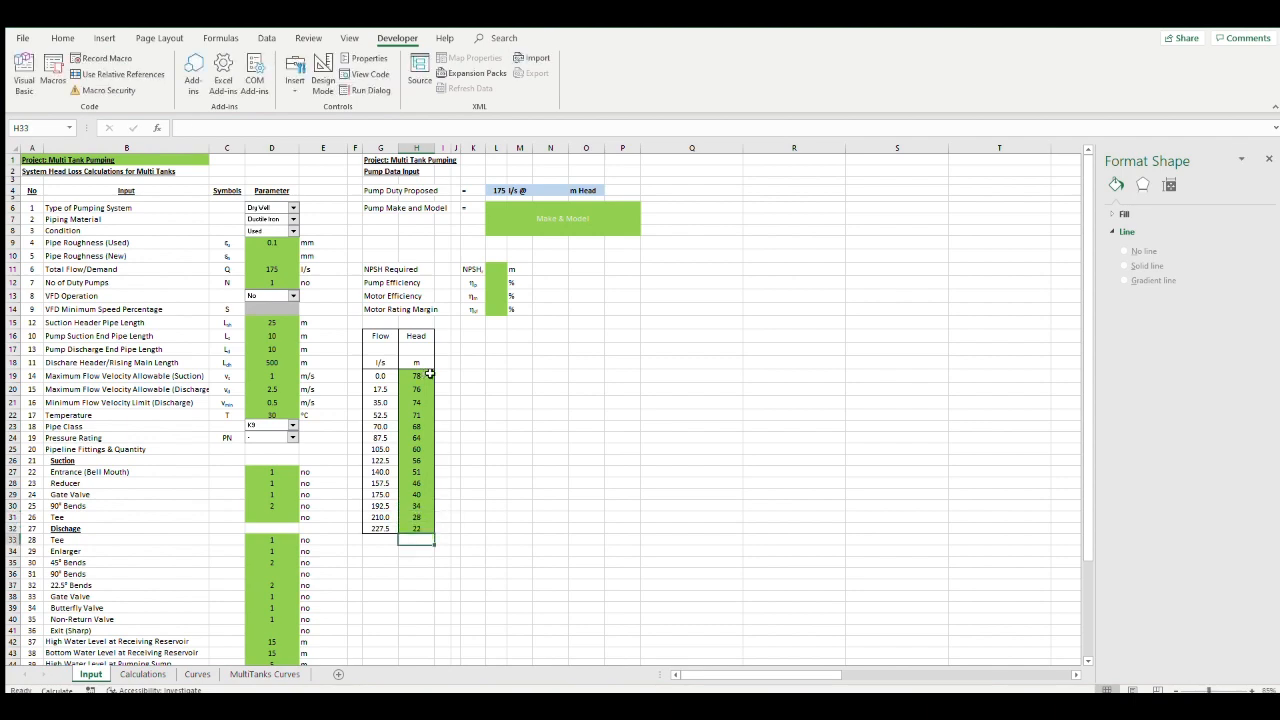
- Load the entered pump data into the Pump Curve columns of the MultiTanks Curves sheet and check the chart
click(262, 674)
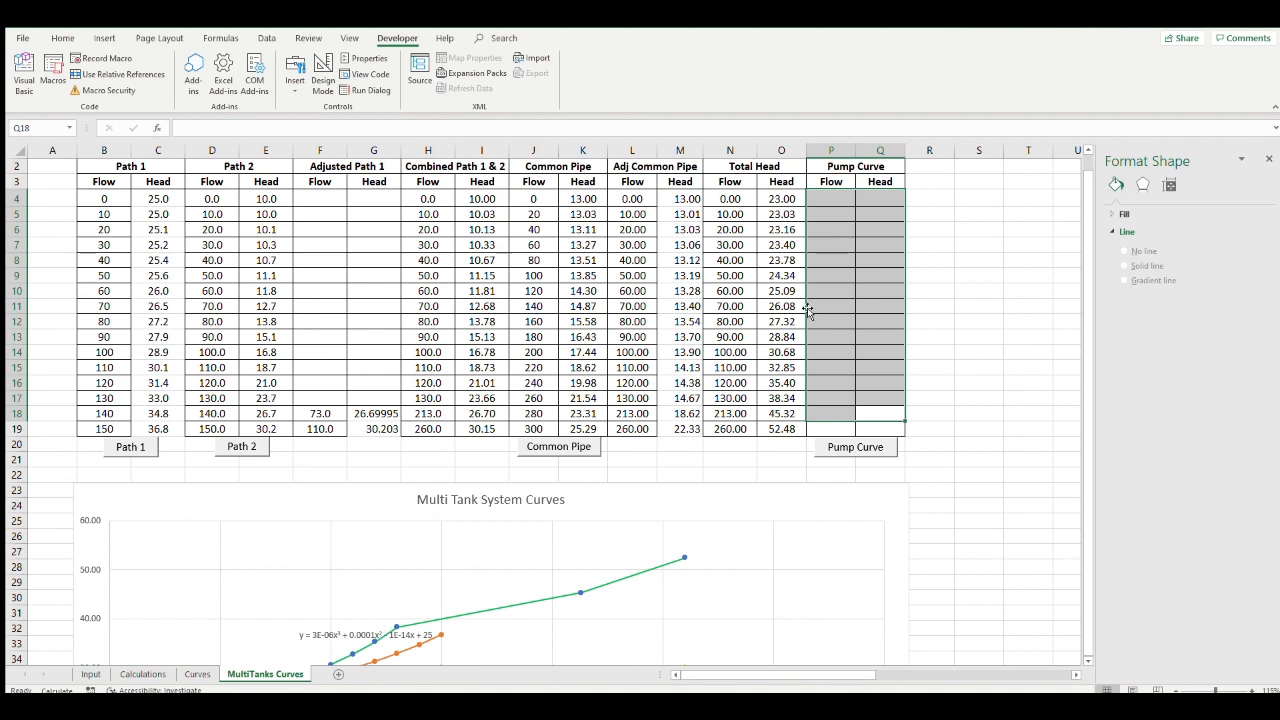
click(933, 325)
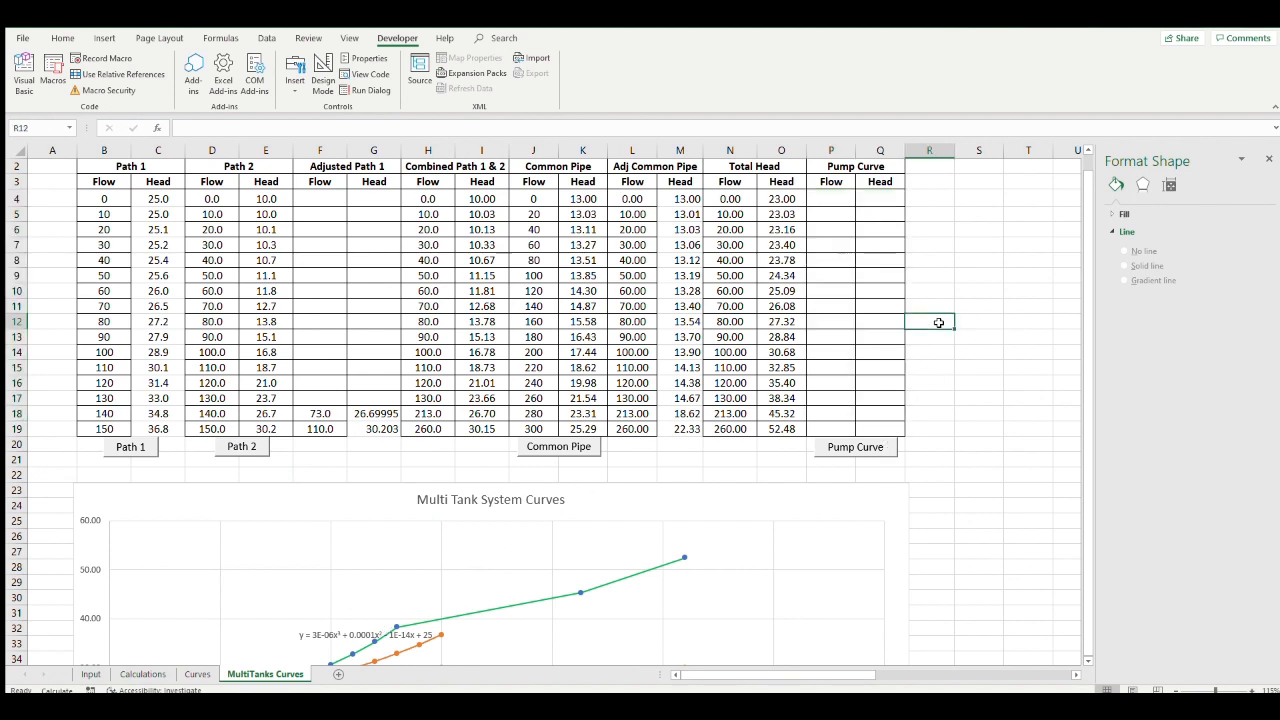
click(866, 452)
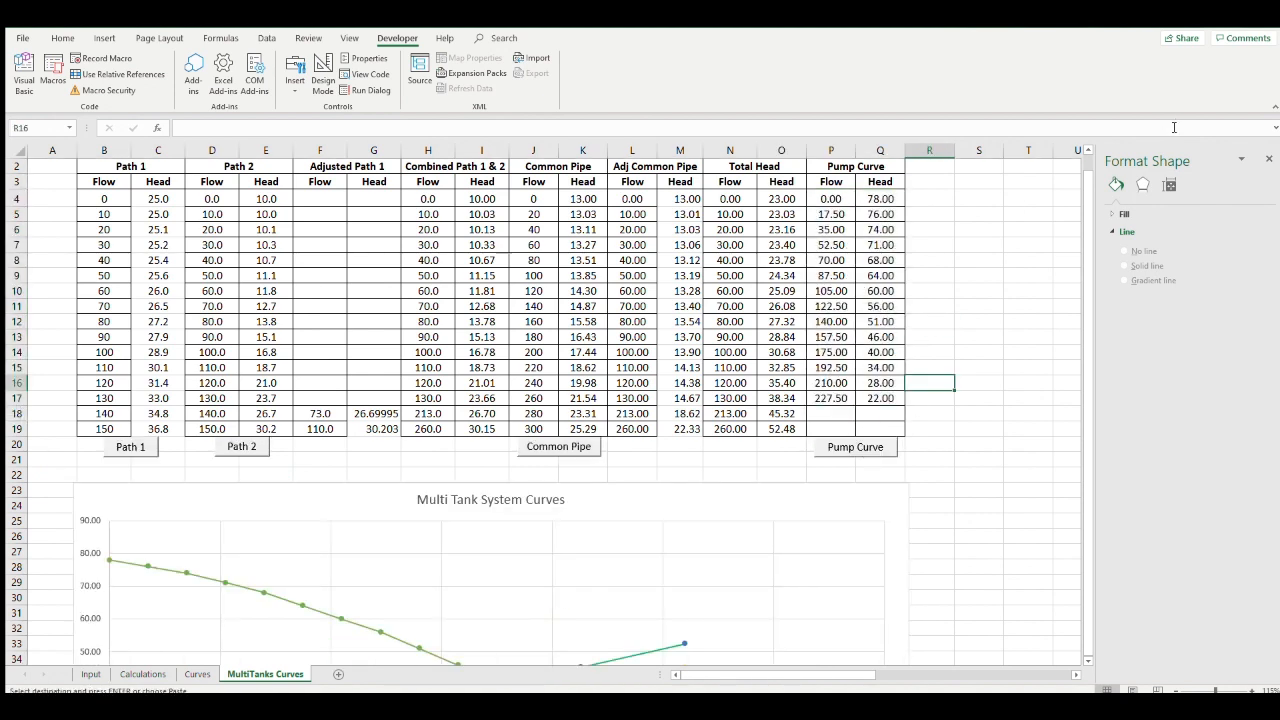
scroll(806, 340, down, 7)
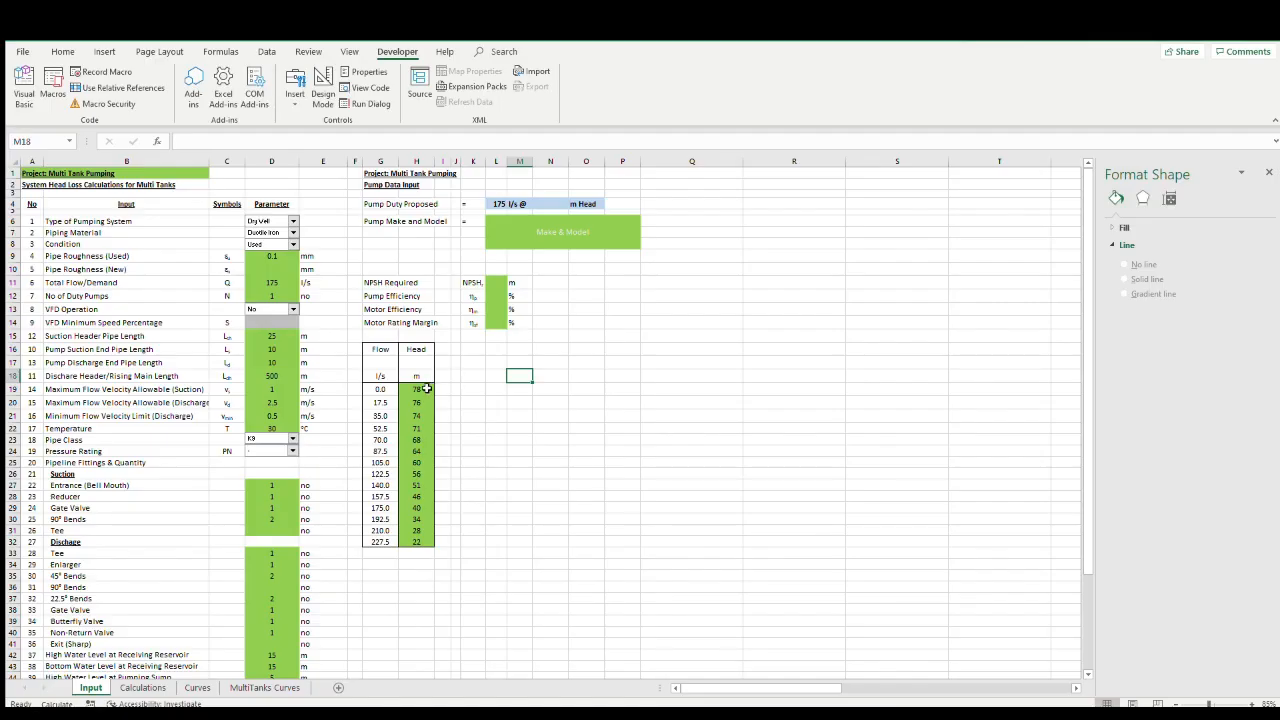
- Change the pump heads for flows from 0 to 105 l/s to 82, 80, 78, 75, 72, 68 and 64 m on the Input sheet
click(427, 388)
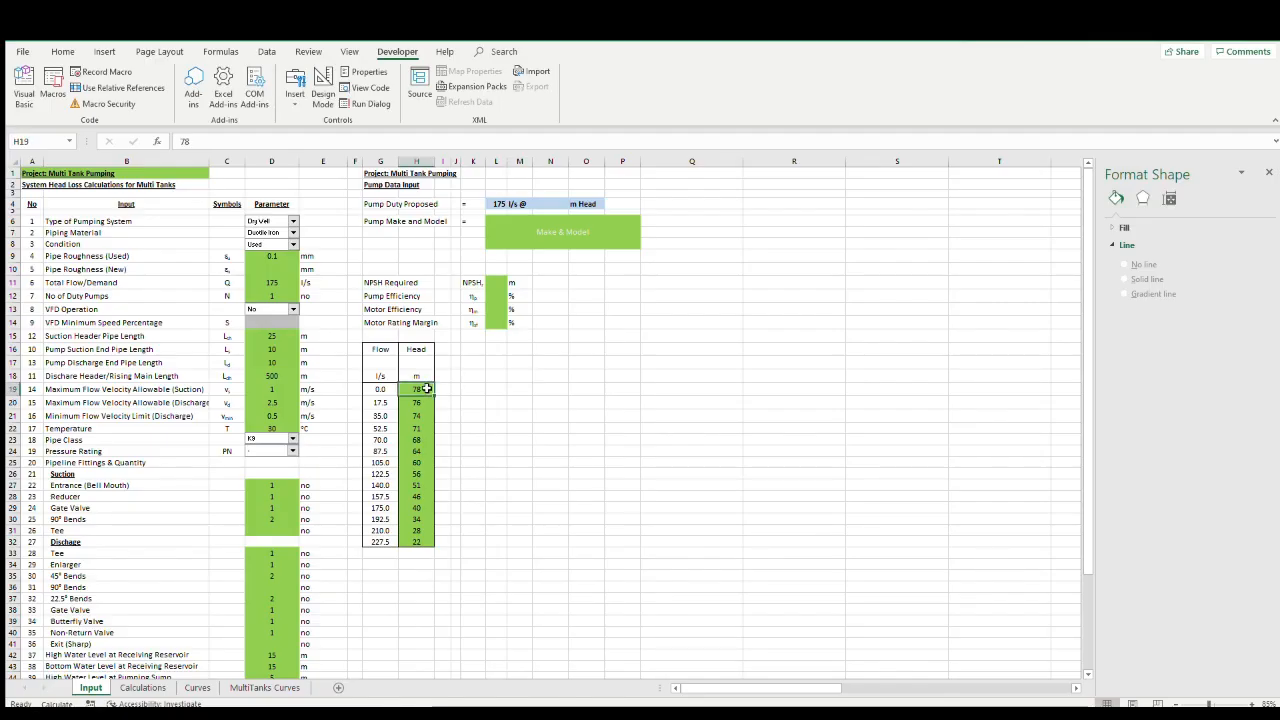
text(82)
key(Return)
text(80)
key(Return)
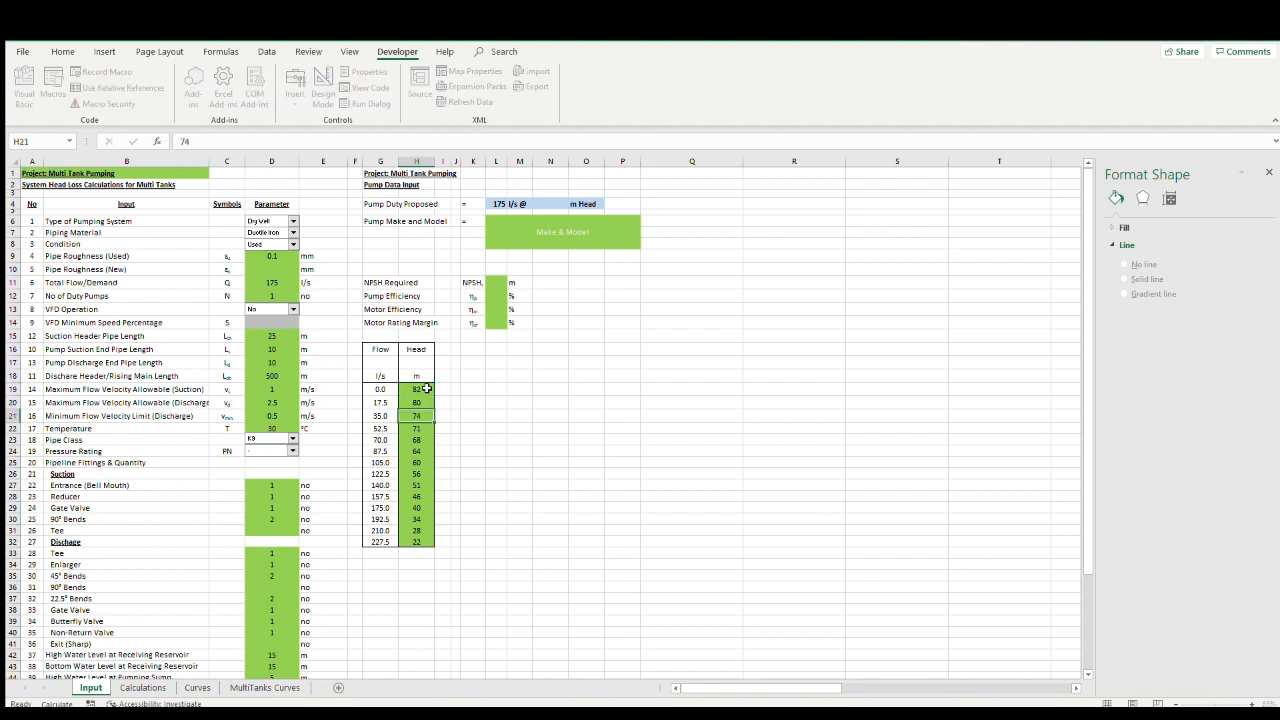
text(78)
key(Return)
key(Return)
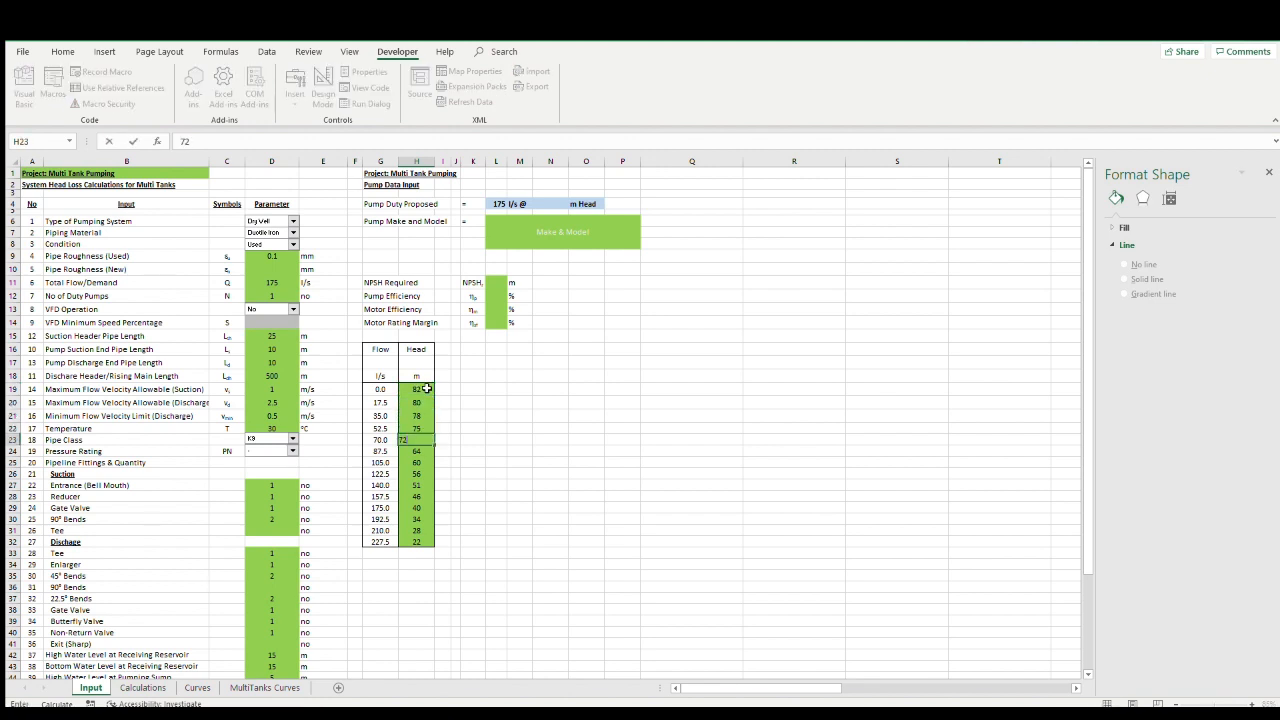
text(72)
key(Return)
text(68)
key(Return)
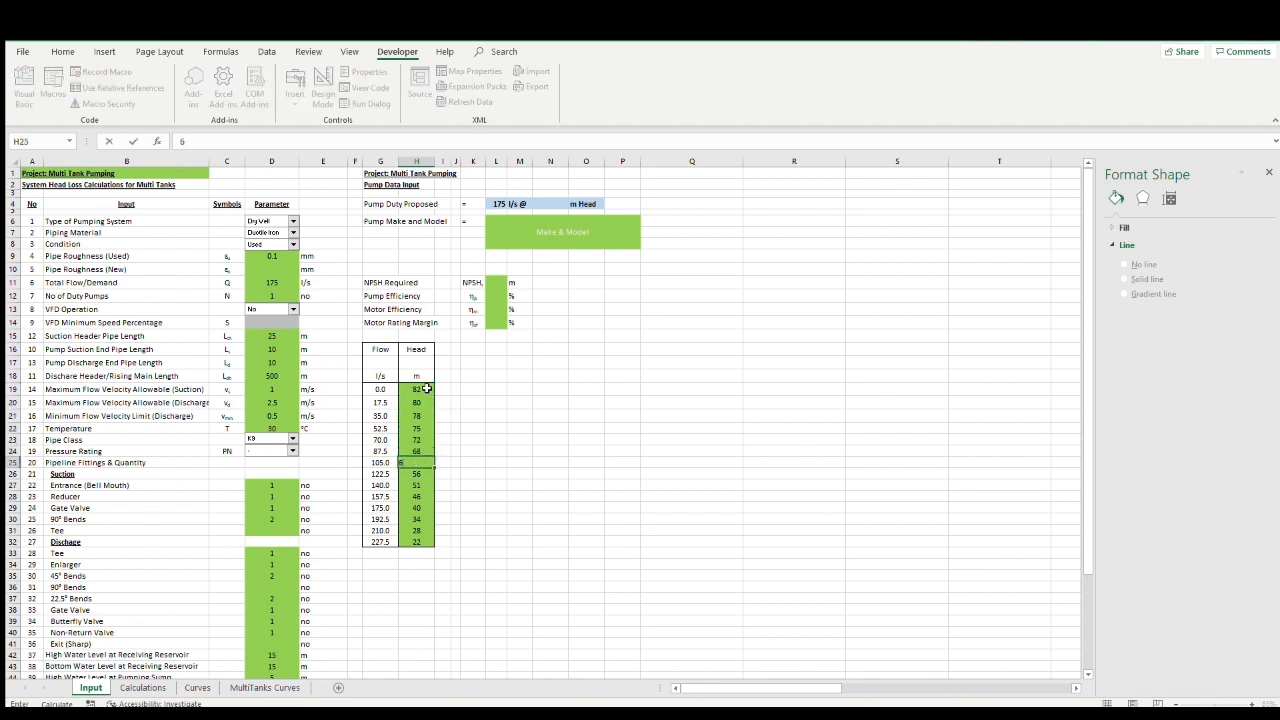
text(64)
key(Return)
- Change the pump heads for flows from 122.5 to 227.5 l/s to 60, 55, 50, 44, 38, 32 and 26 m
text(60)
key(Return)
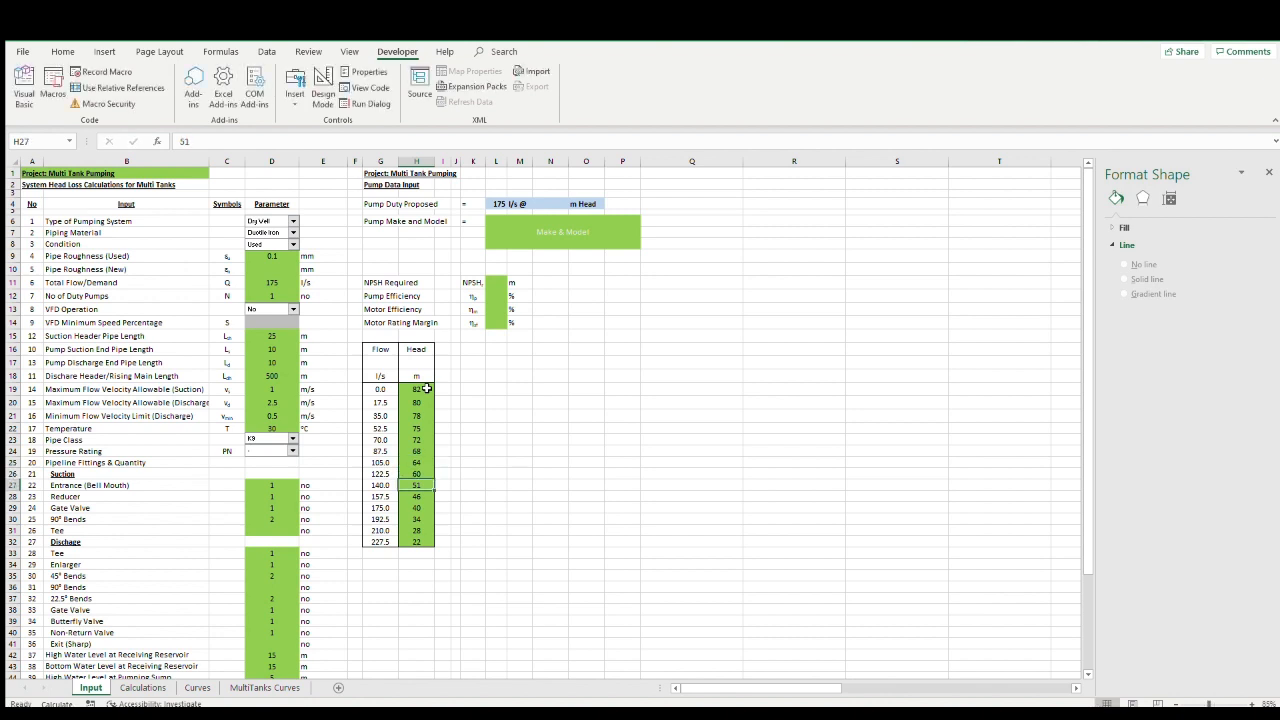
text(55)
key(Return)
text(50)
key(Return)
text(44)
key(Return)
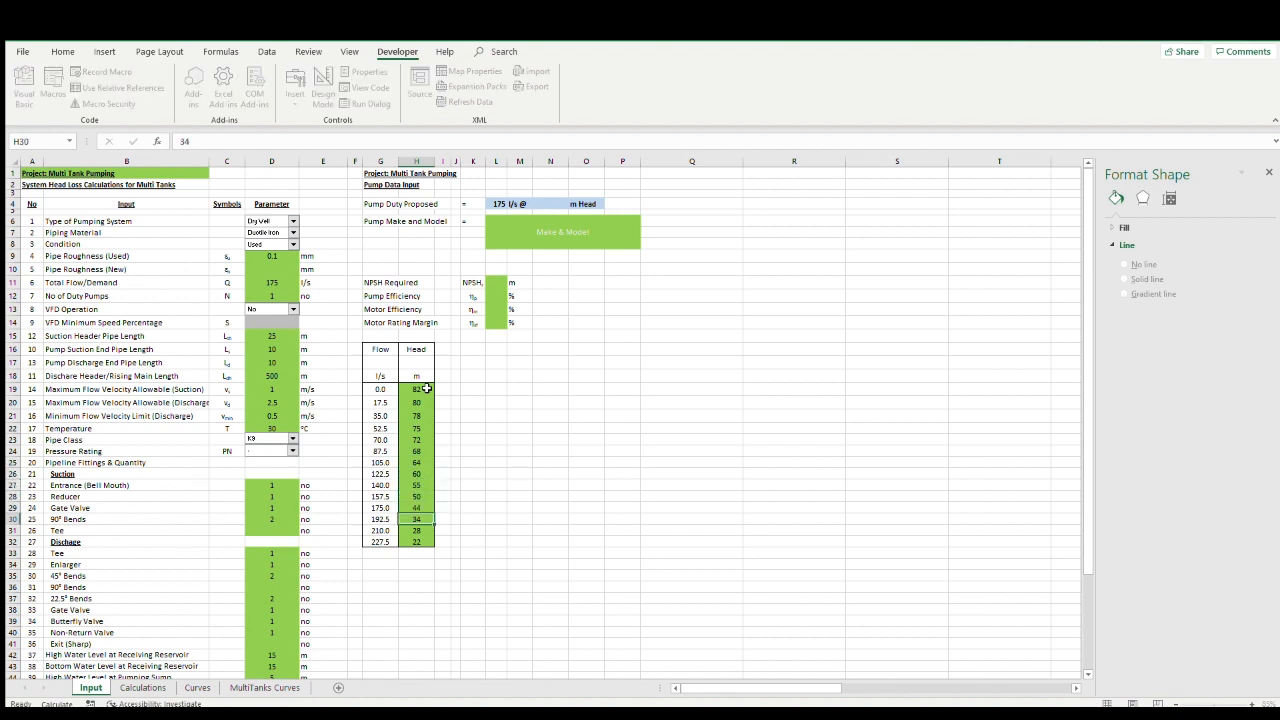
text(38)
key(Return)
text(32)
key(Return)
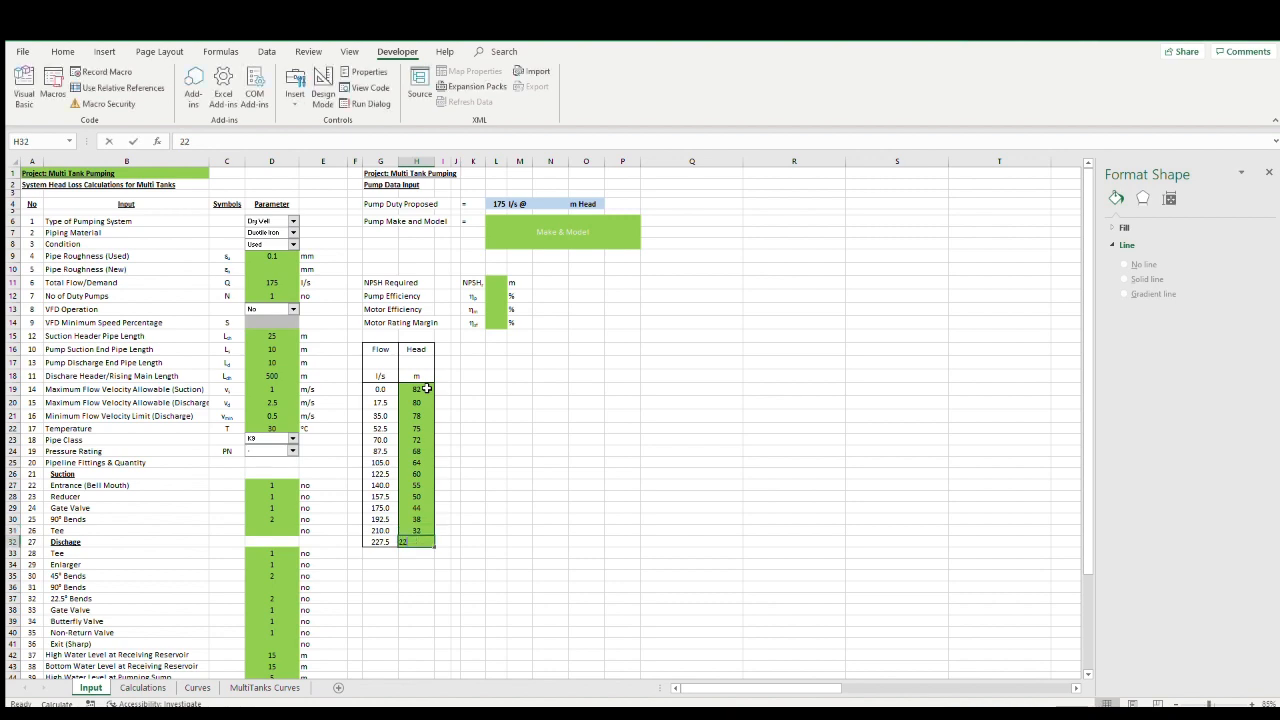
text(26)
key(Return)
- Reload the revised pump data into the Pump Curve columns of the MultiTanks Curves sheet and view the updated chart
click(247, 689)
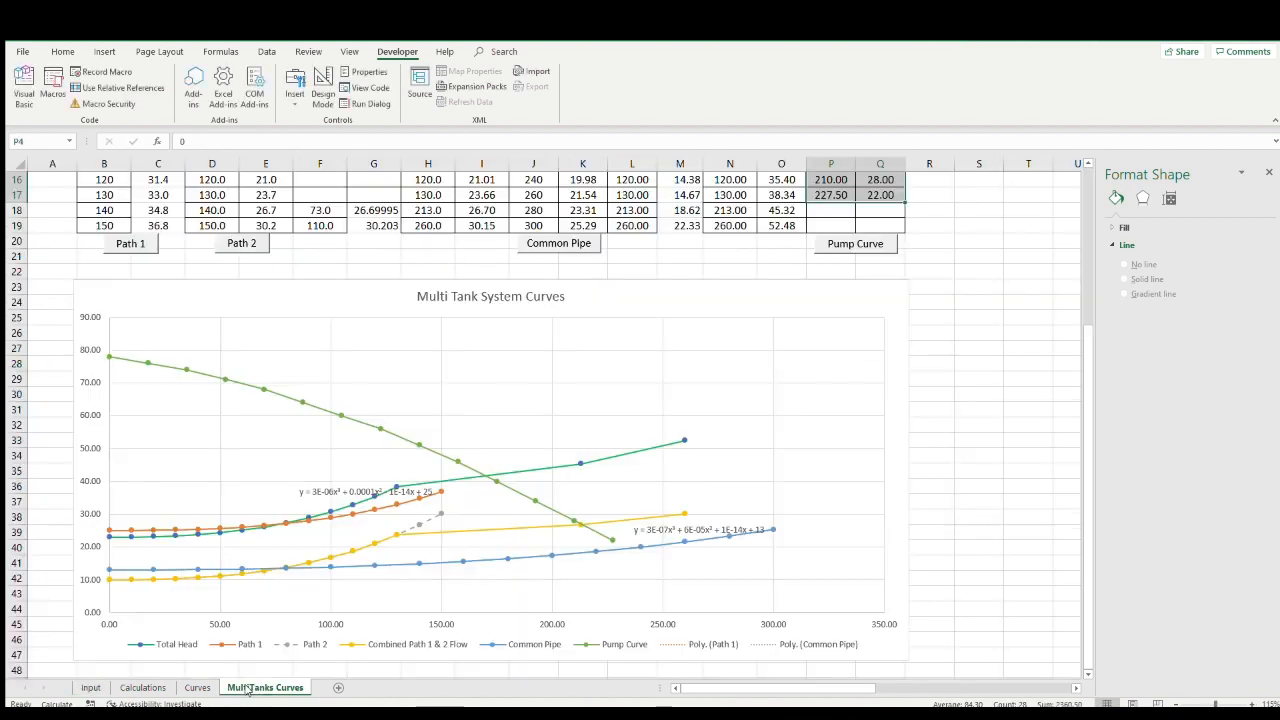
scroll(834, 256, up, 5)
click(857, 476)
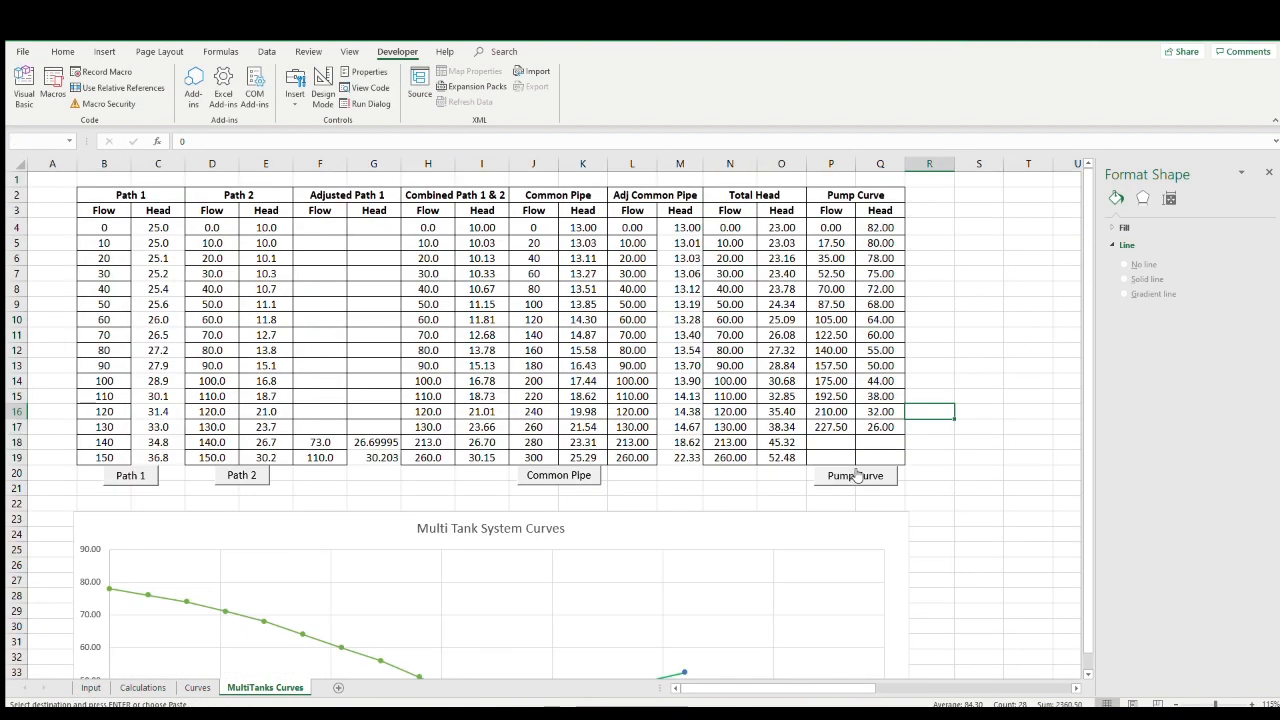
scroll(575, 403, down, 7)
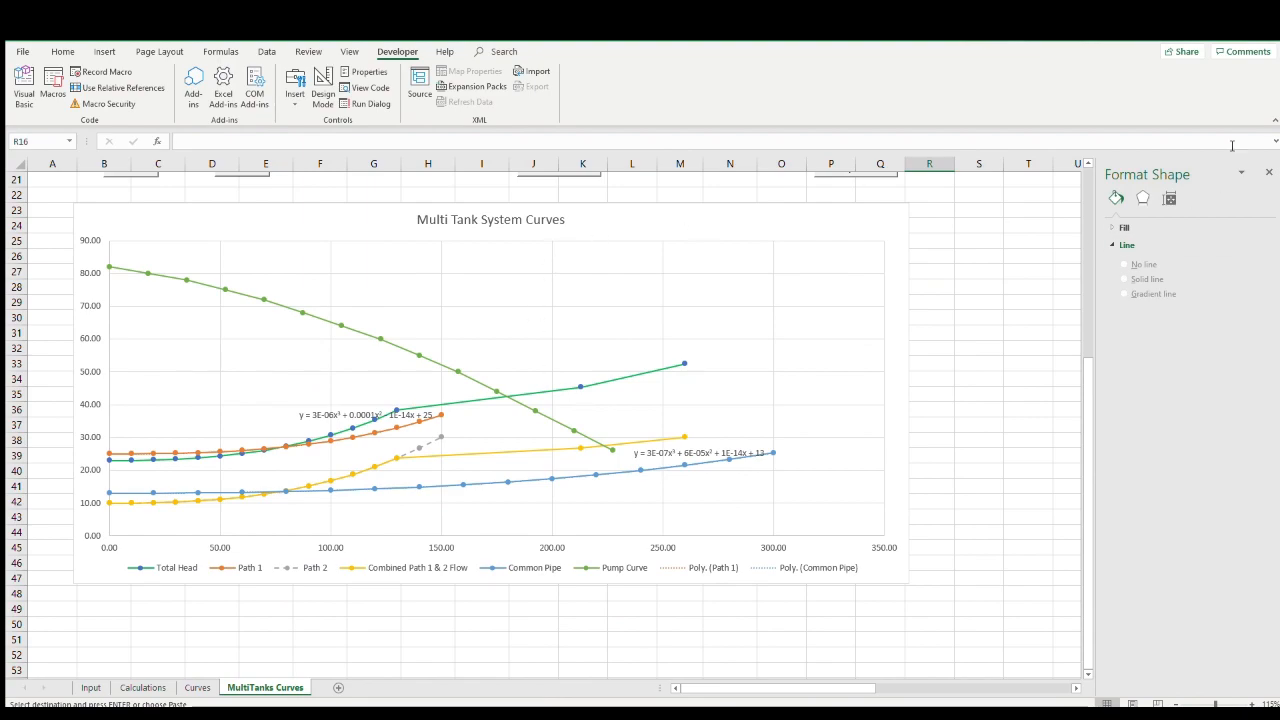